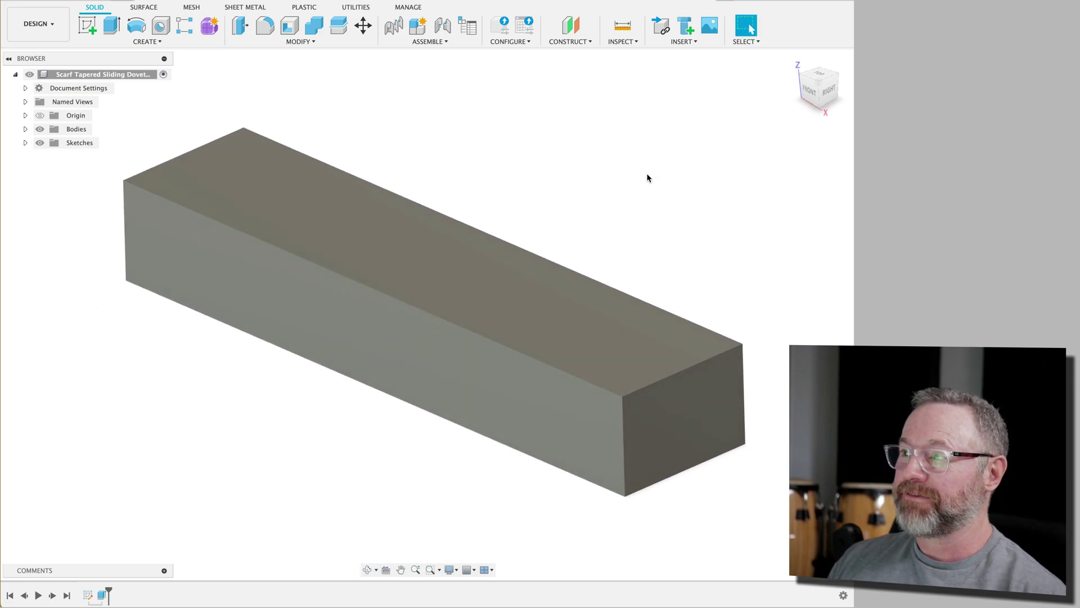
- Orbit the block around, ending at a flatter front view
mouse_move(572, 164)
shift+middle_down()
mouse_move(557, 167)
mouse_move(564, 161)
shift+middle_up()
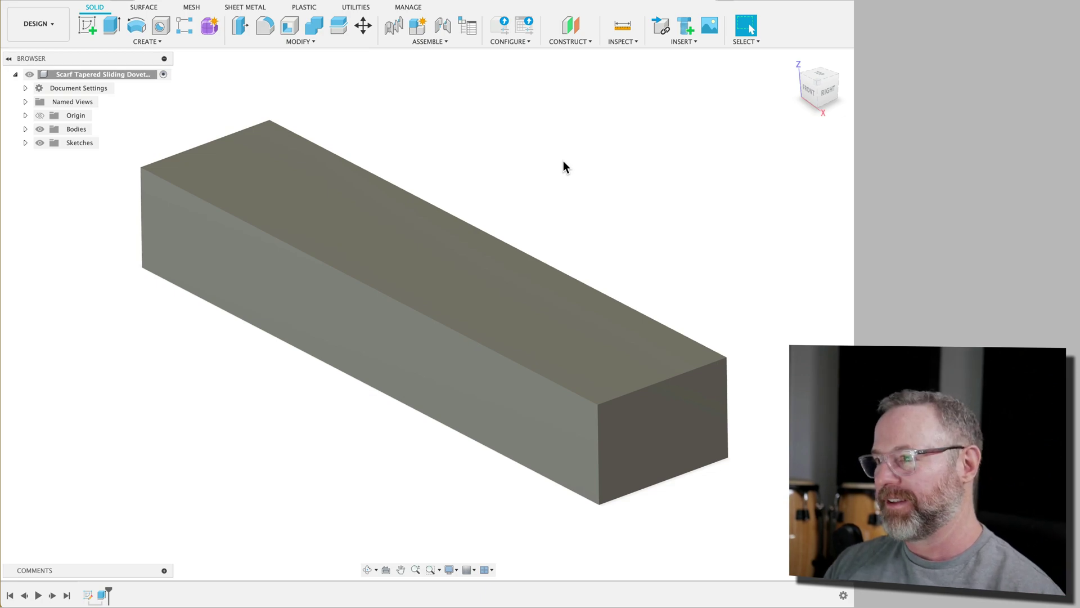
mouse_move(569, 166)
shift+middle_down()
mouse_move(584, 157)
mouse_move(569, 153)
shift+middle_up()
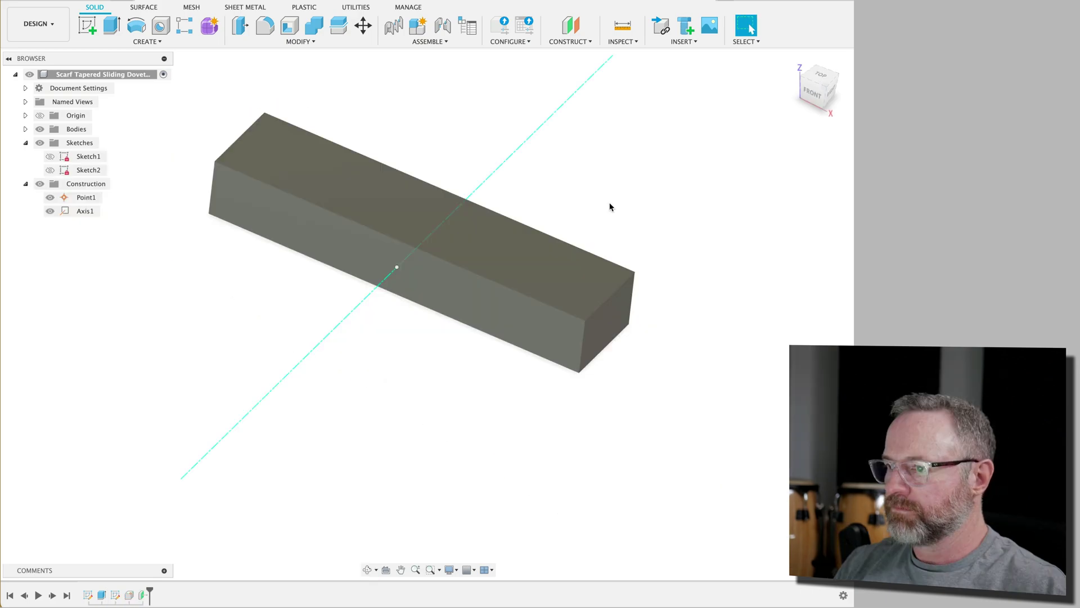
shift+middle_drag(610, 205, 629, 196)
shift+middle_drag(573, 177, 408, 262)
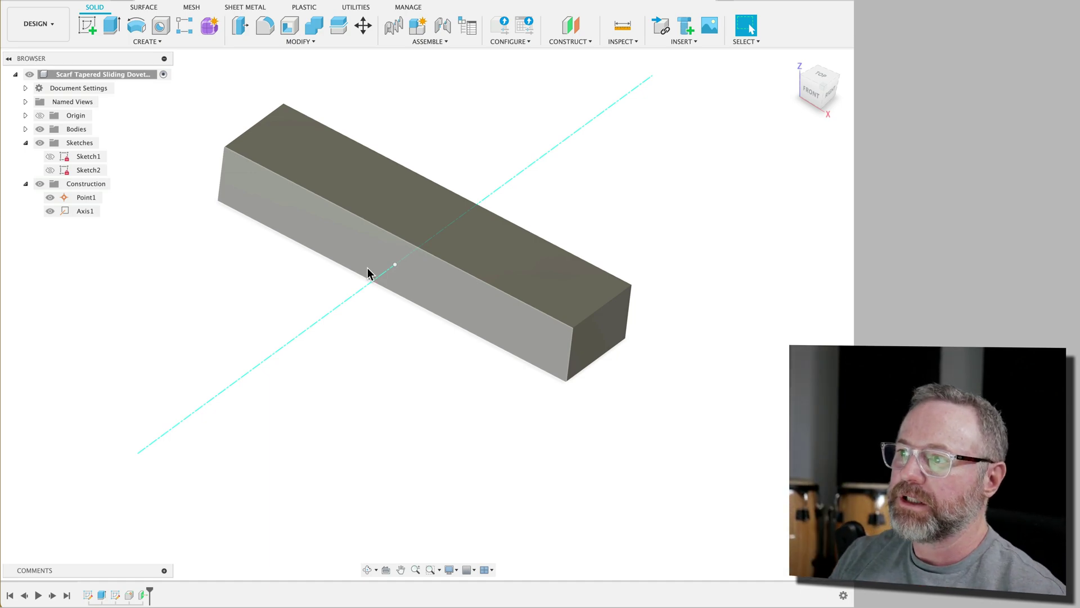
shift+middle_drag(368, 274, 617, 184)
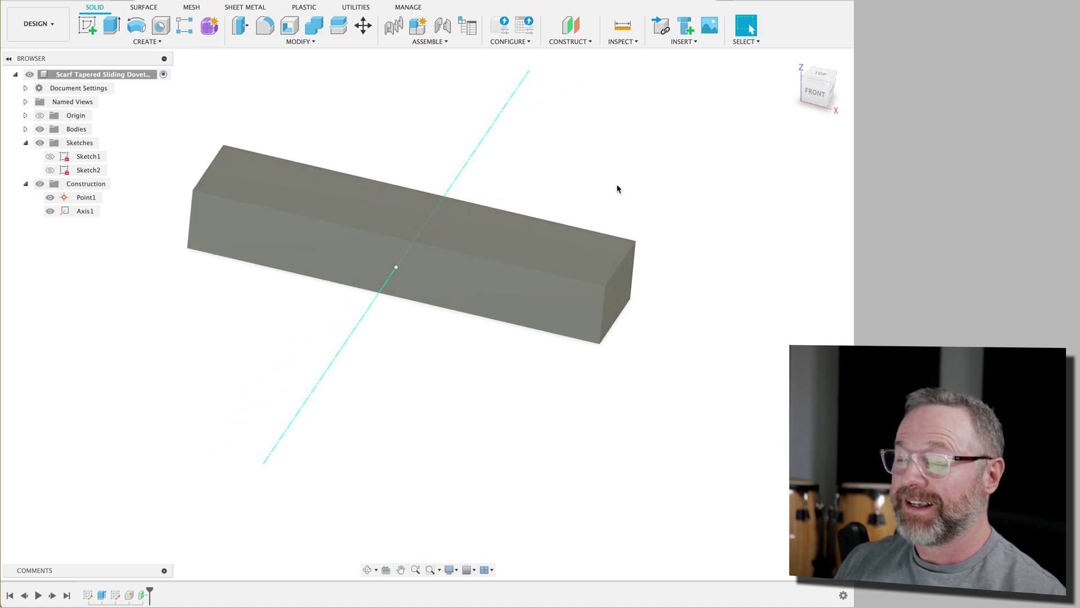
- Create a construction plane at -45° on the axis
click(589, 43)
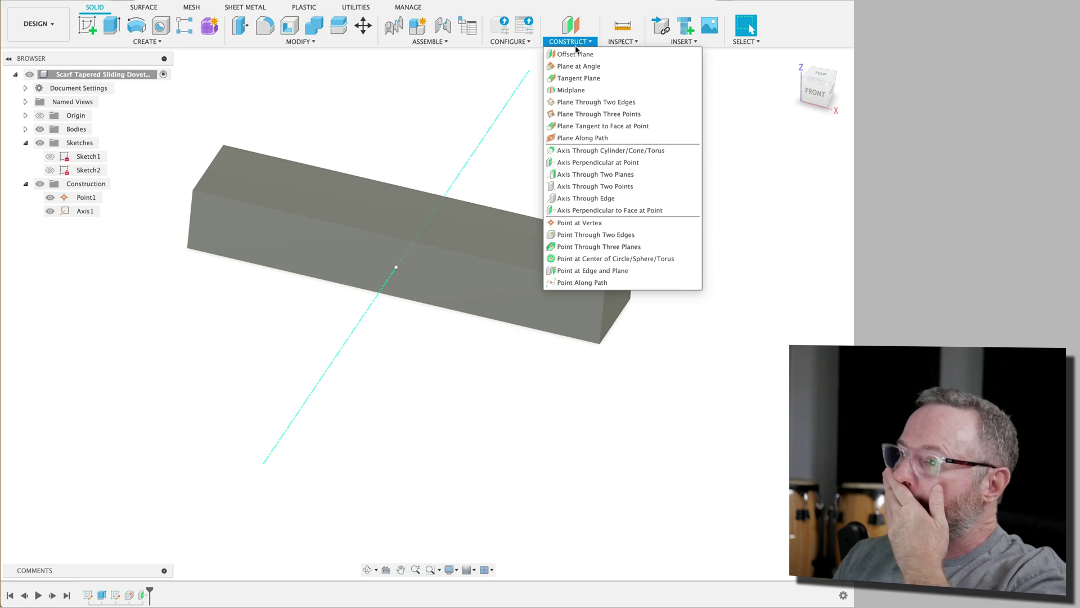
click(573, 68)
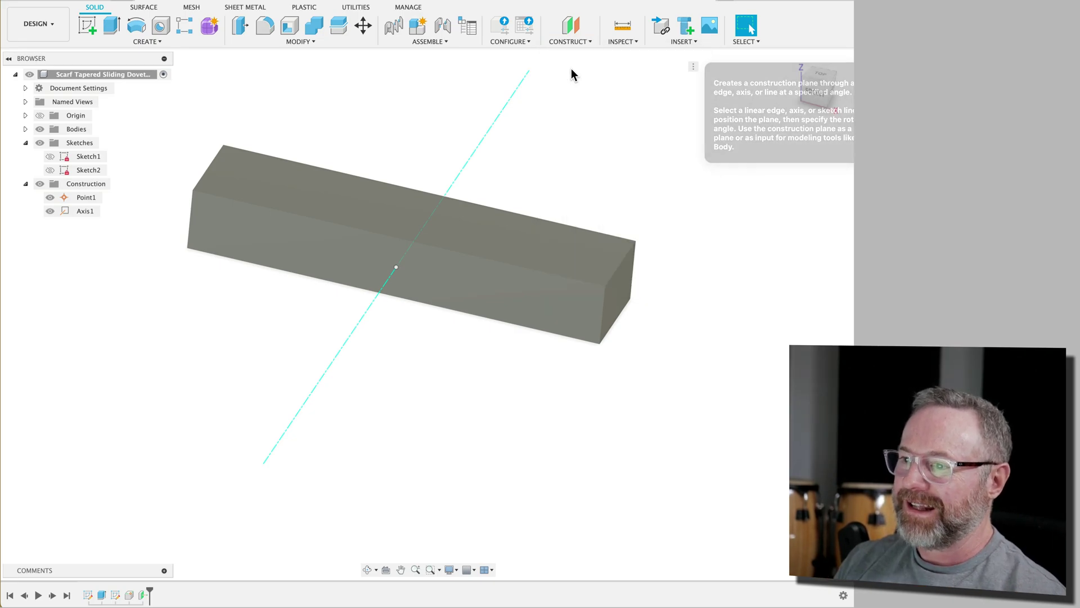
click(465, 163)
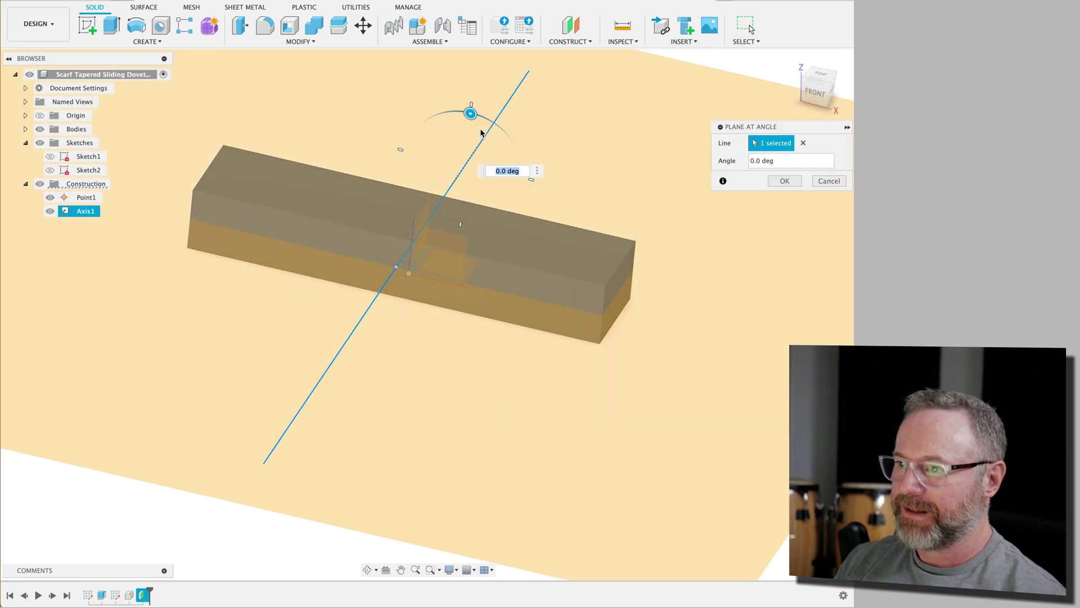
drag(519, 164, 508, 137)
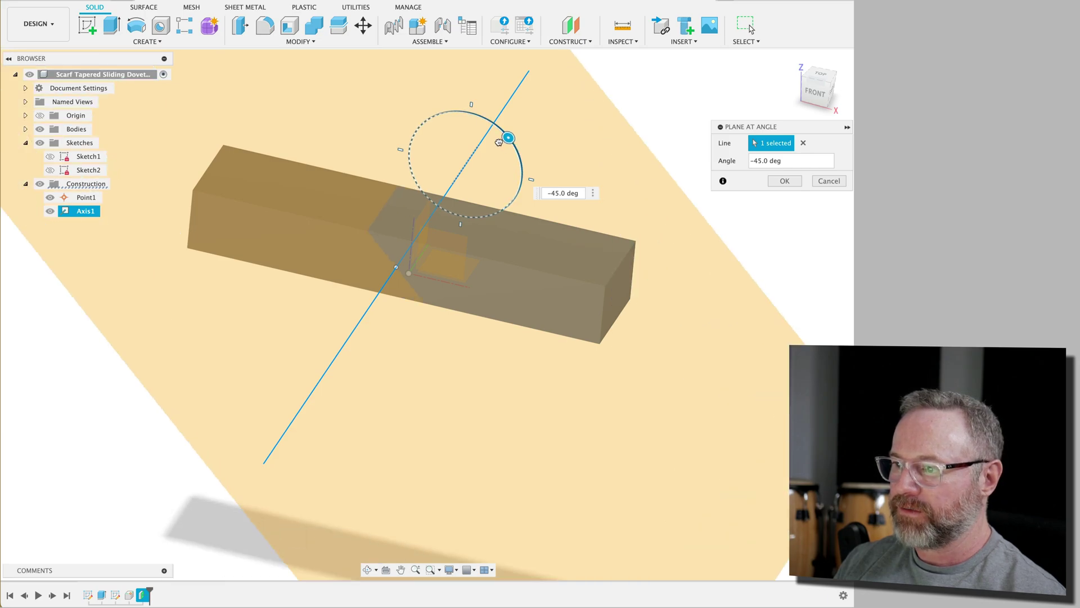
click(784, 181)
- Create a second construction plane at 45° on the same axis
click(562, 41)
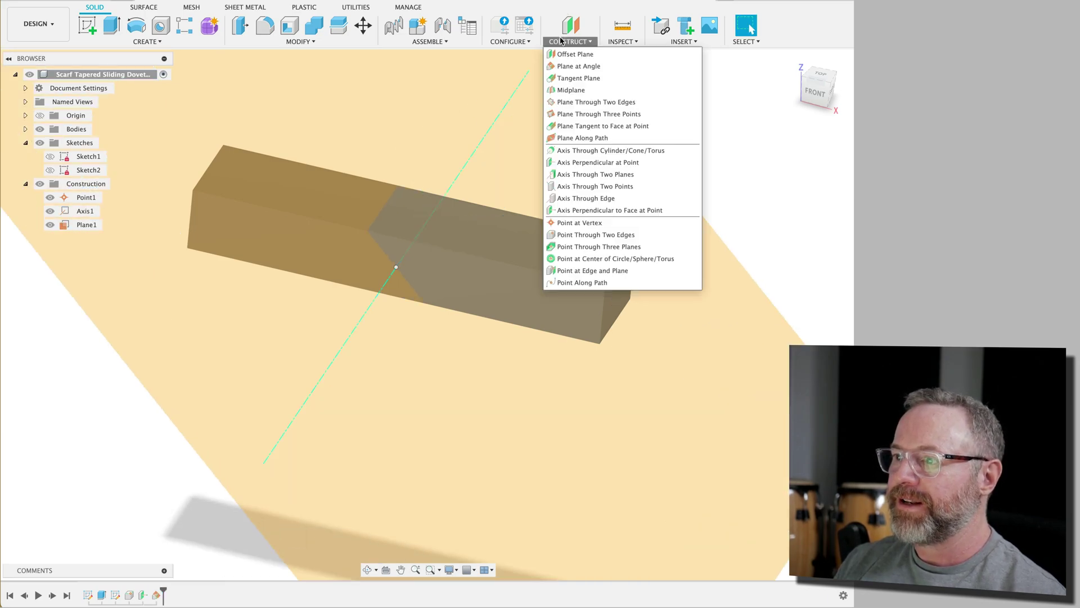
click(579, 66)
click(478, 147)
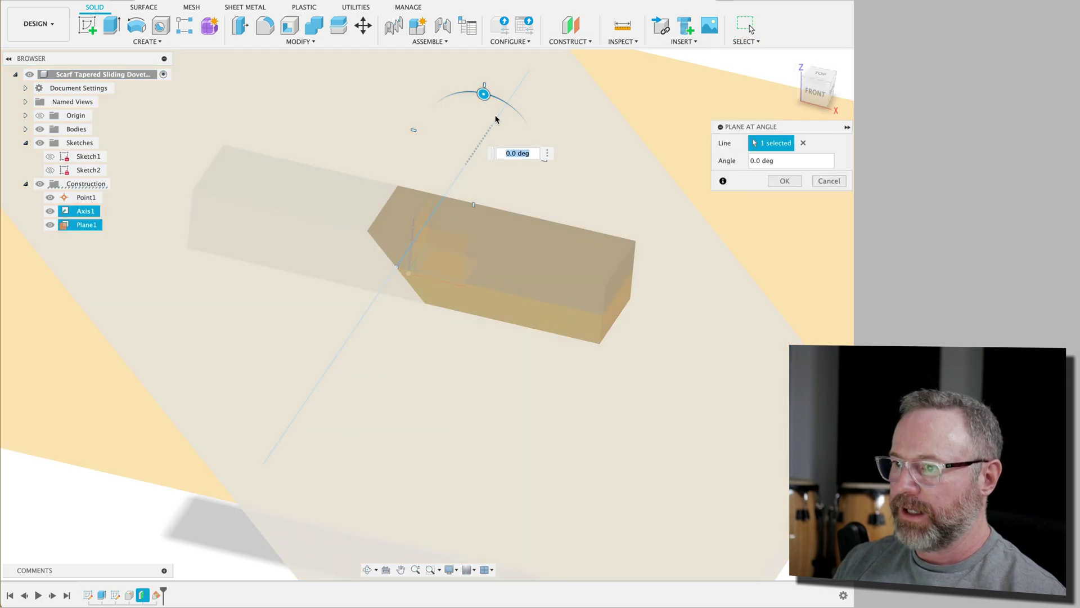
drag(482, 92, 454, 103)
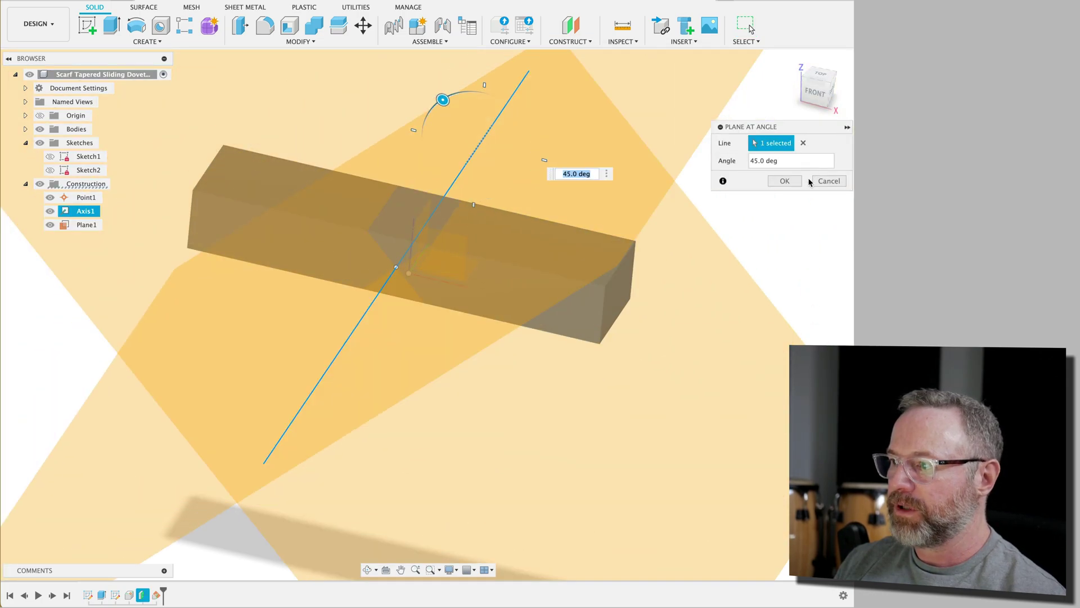
click(784, 180)
- Select Plane2 and Plane1 in turn to compare where each cuts the block
scroll(703, 186, down, 5)
shift+middle_drag(697, 191, 581, 201)
click(582, 201)
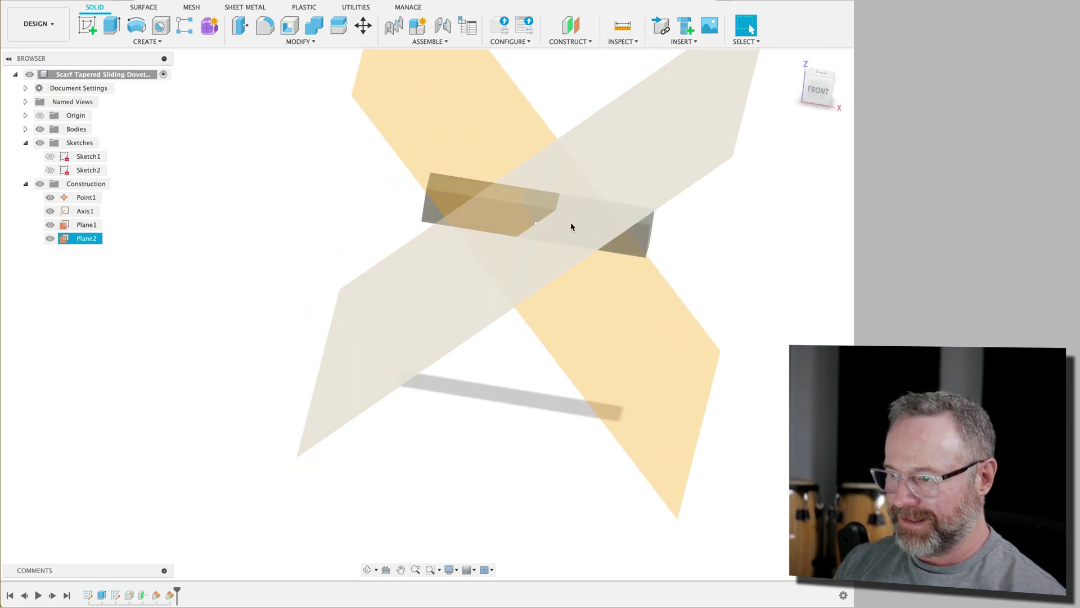
click(505, 168)
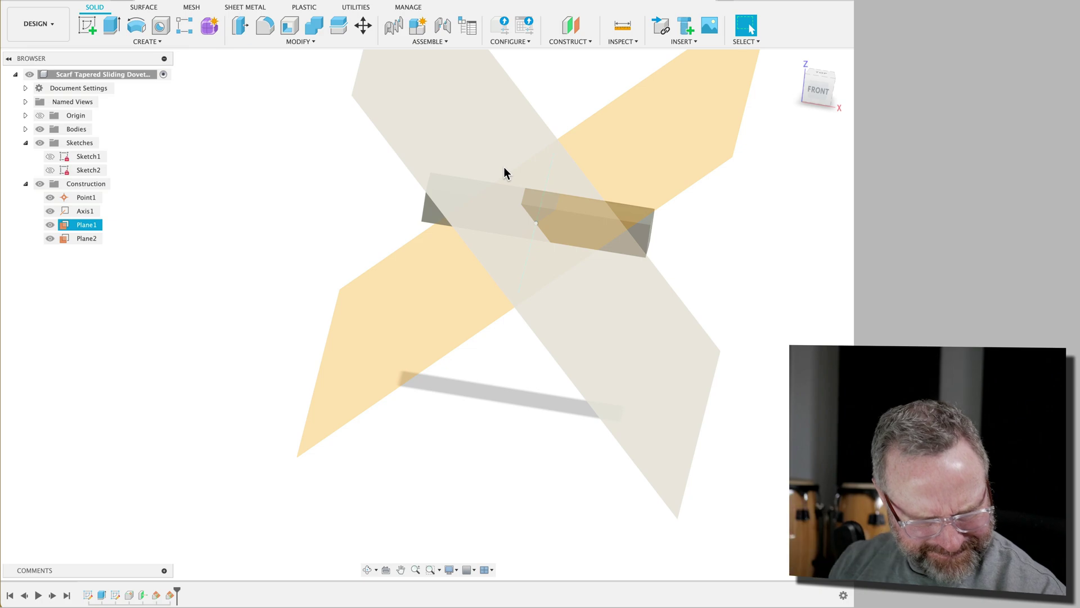
click(504, 168)
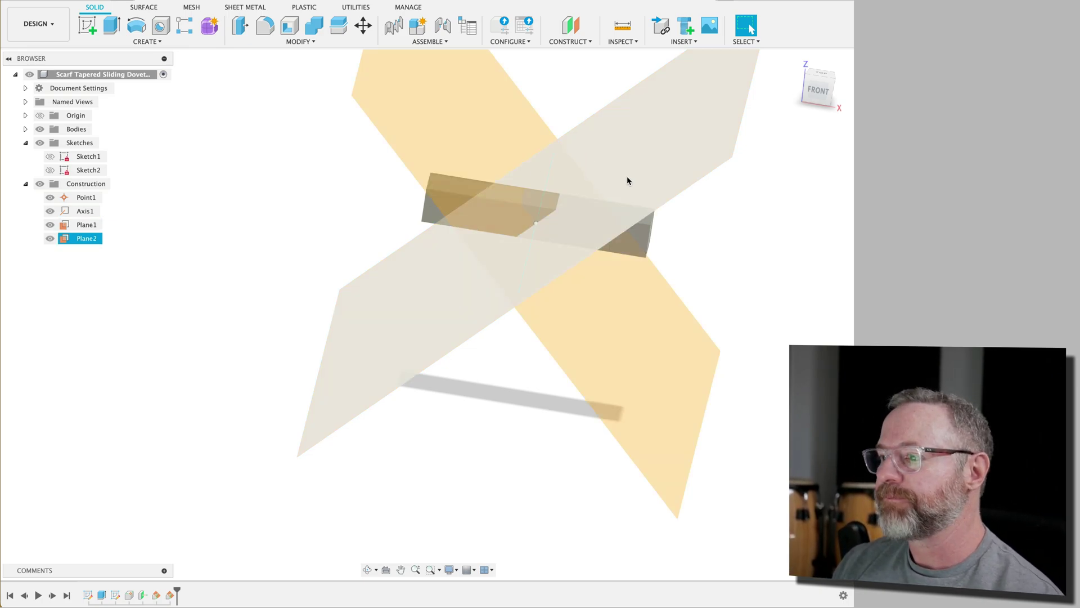
scroll(627, 180, up, 2)
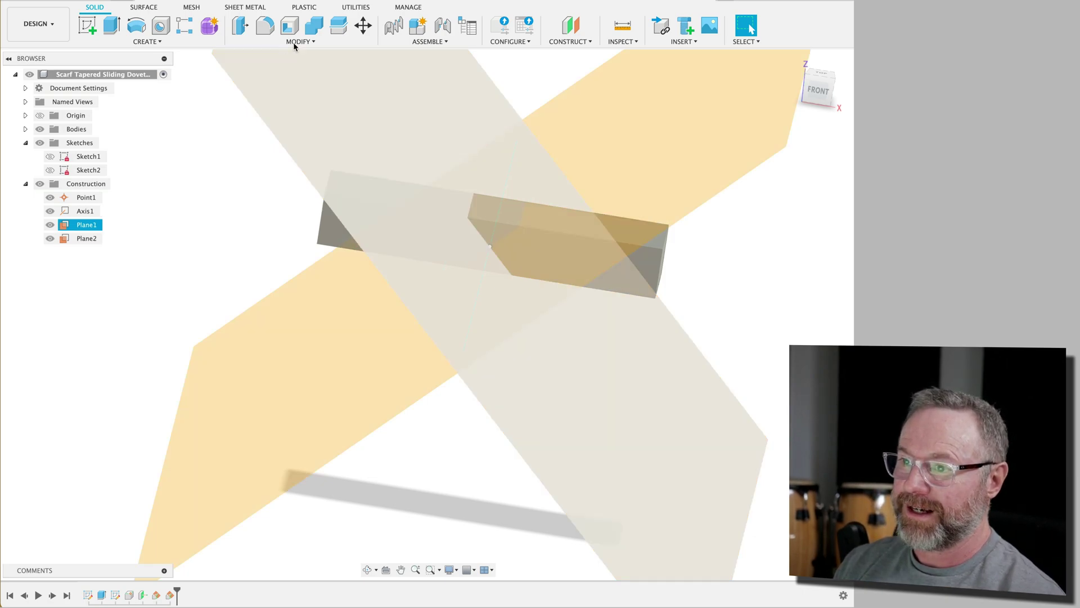
- Split the block into two bodies along Plane2
click(337, 26)
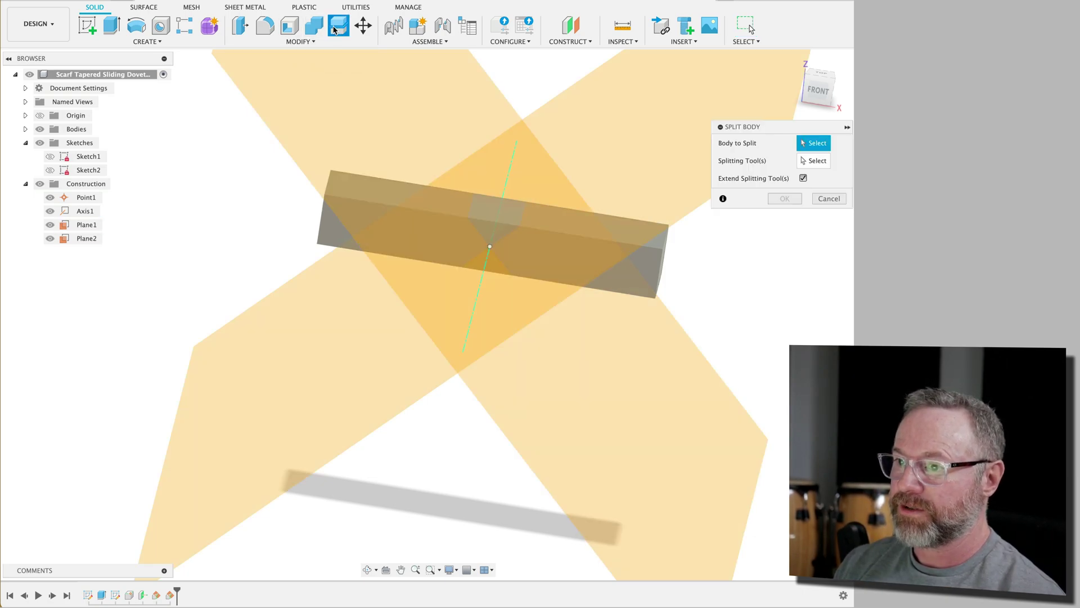
click(655, 267)
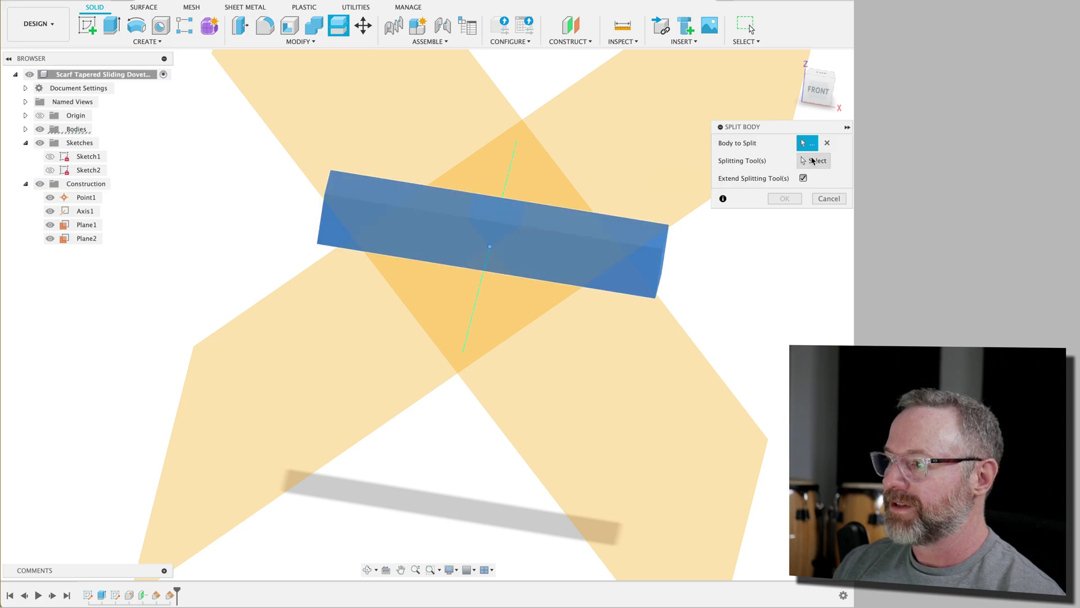
click(677, 124)
click(772, 180)
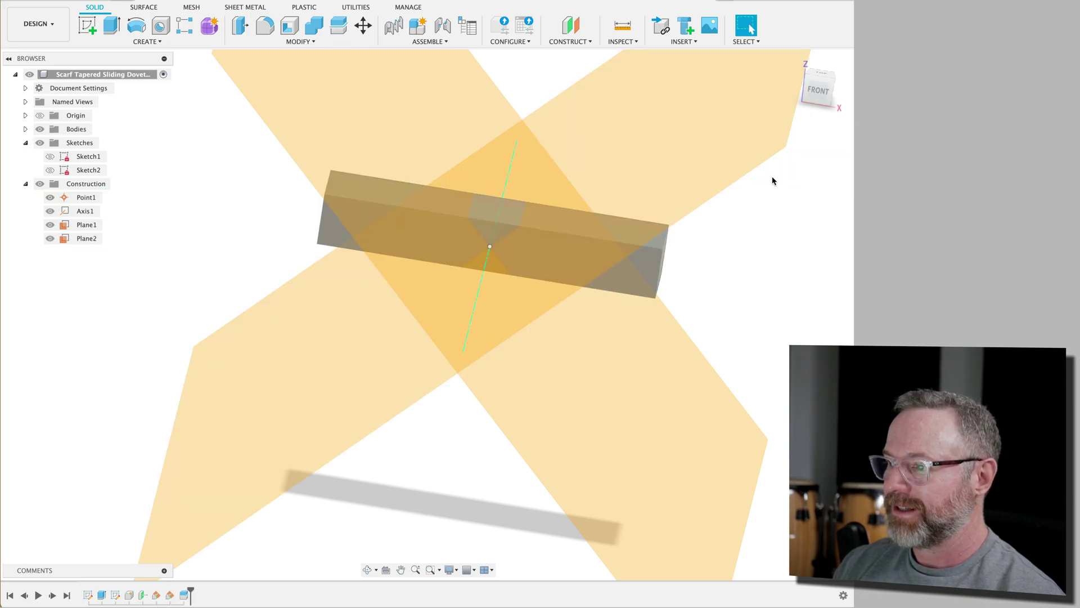
shift+middle_drag(749, 244, 729, 256)
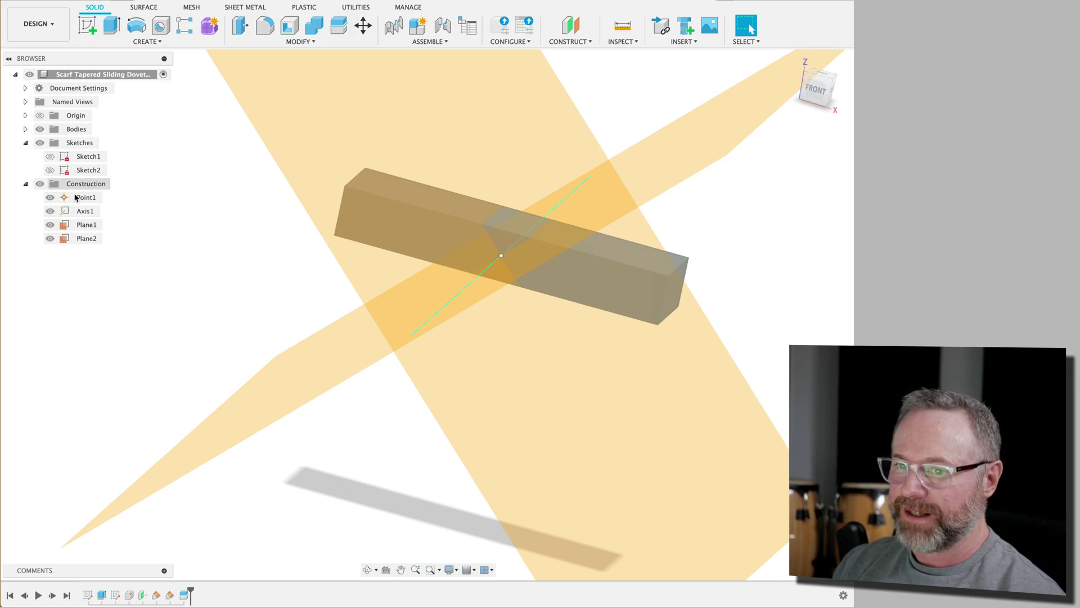
- Give Body1 a glossy blue appearance and hide the second construction plane
click(25, 129)
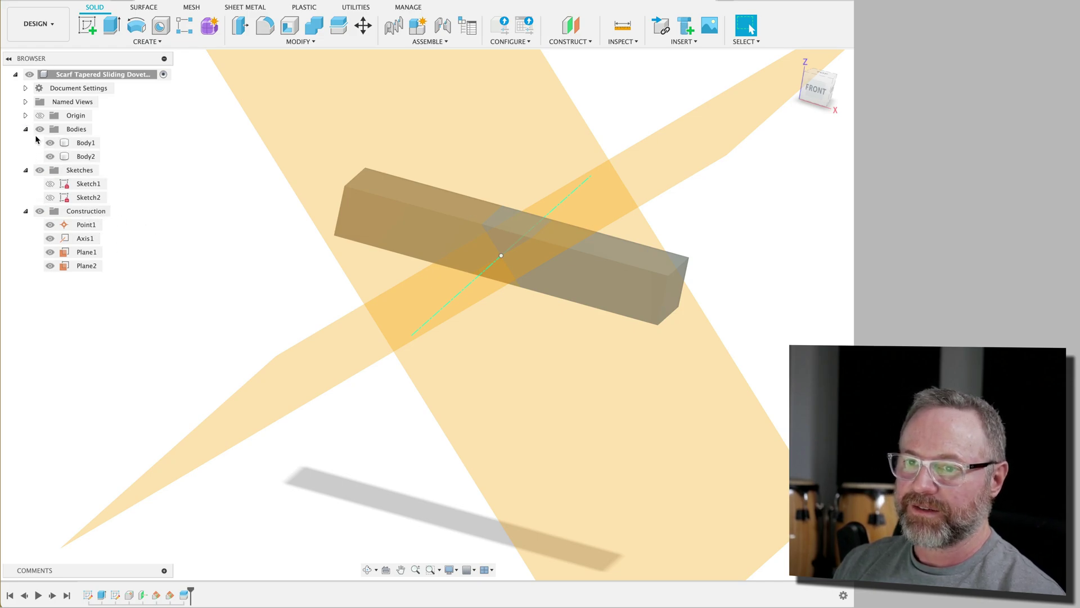
right_click(85, 143)
click(118, 236)
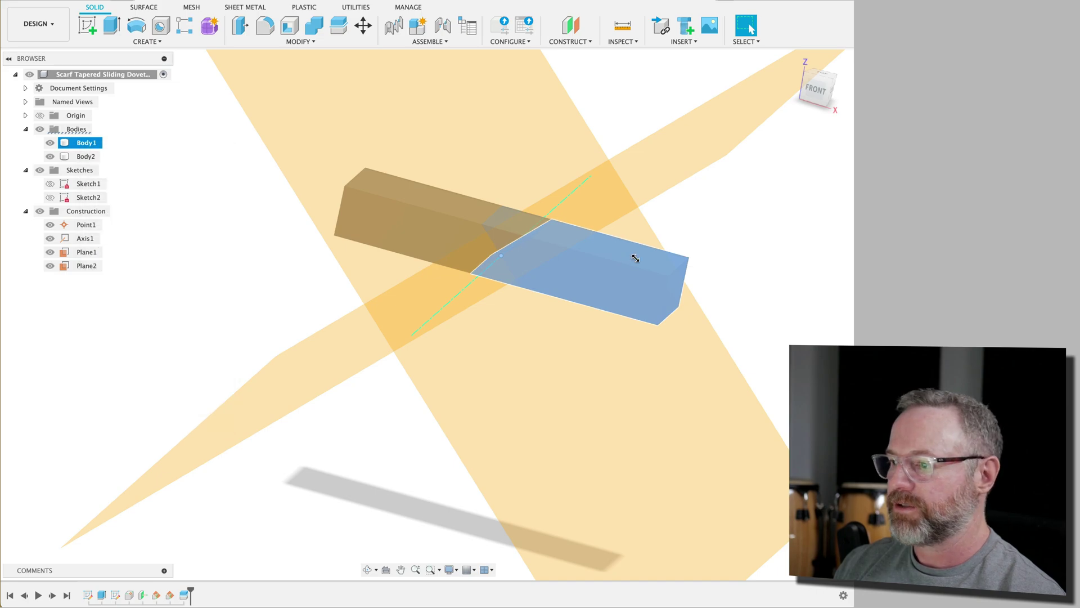
drag(634, 442, 314, 239)
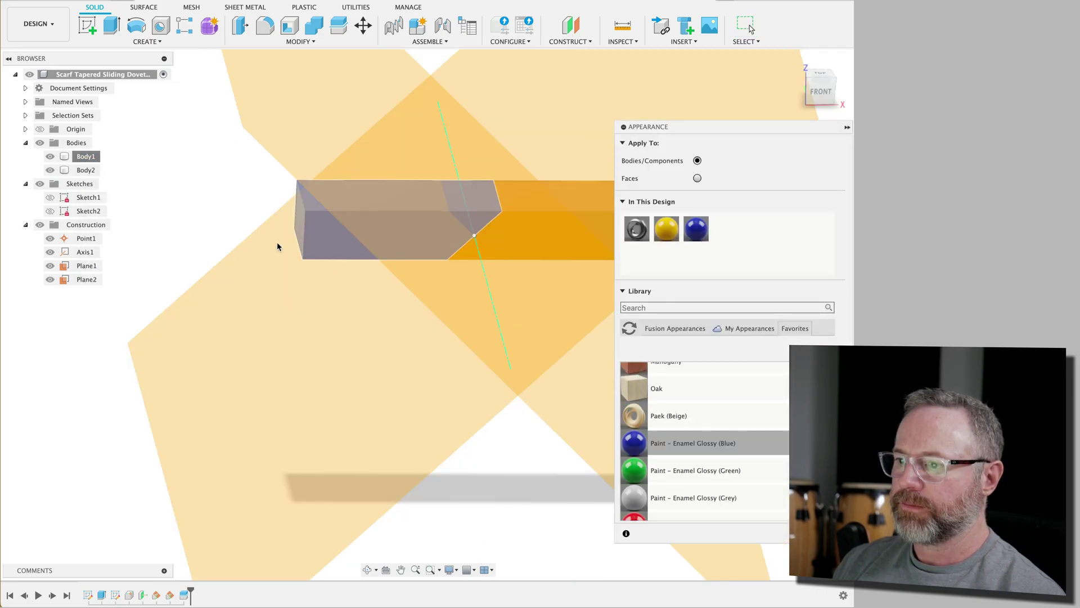
mouse_move(277, 242)
shift+middle_down()
mouse_move(128, 193)
mouse_move(138, 176)
shift+middle_up()
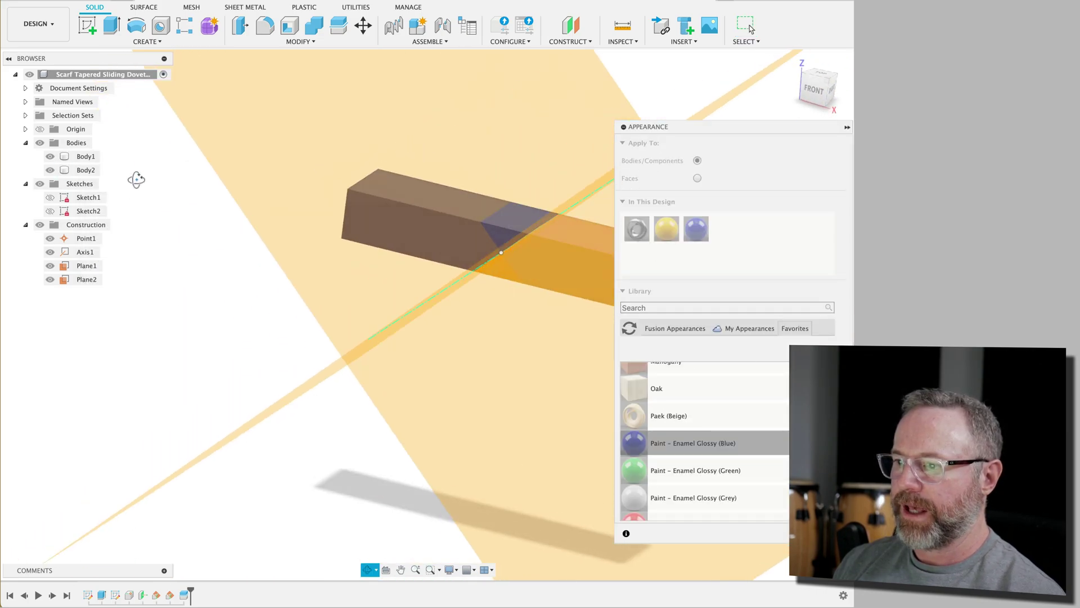
click(625, 129)
mouse_move(824, 210)
shift+middle_down()
mouse_move(829, 181)
mouse_move(822, 221)
shift+middle_up()
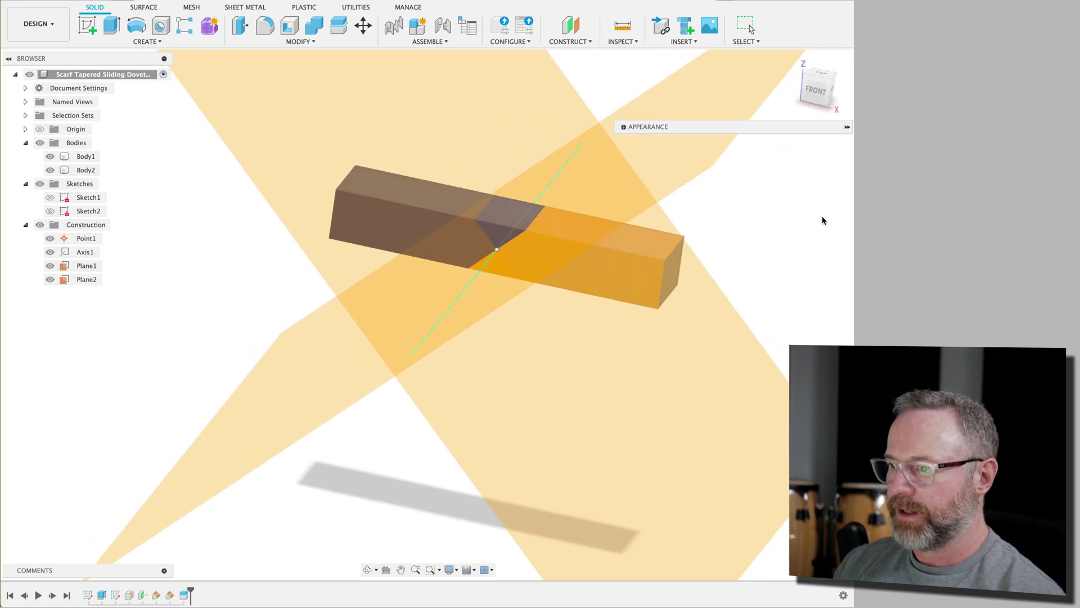
click(49, 279)
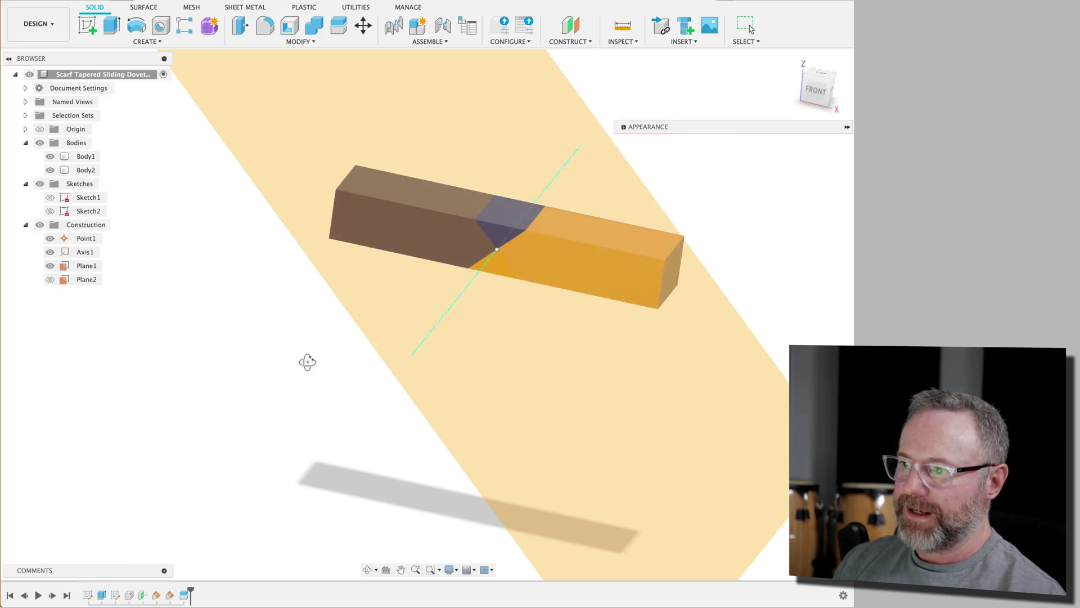
mouse_move(306, 361)
shift+middle_down()
mouse_move(315, 347)
mouse_move(302, 356)
shift+middle_up()
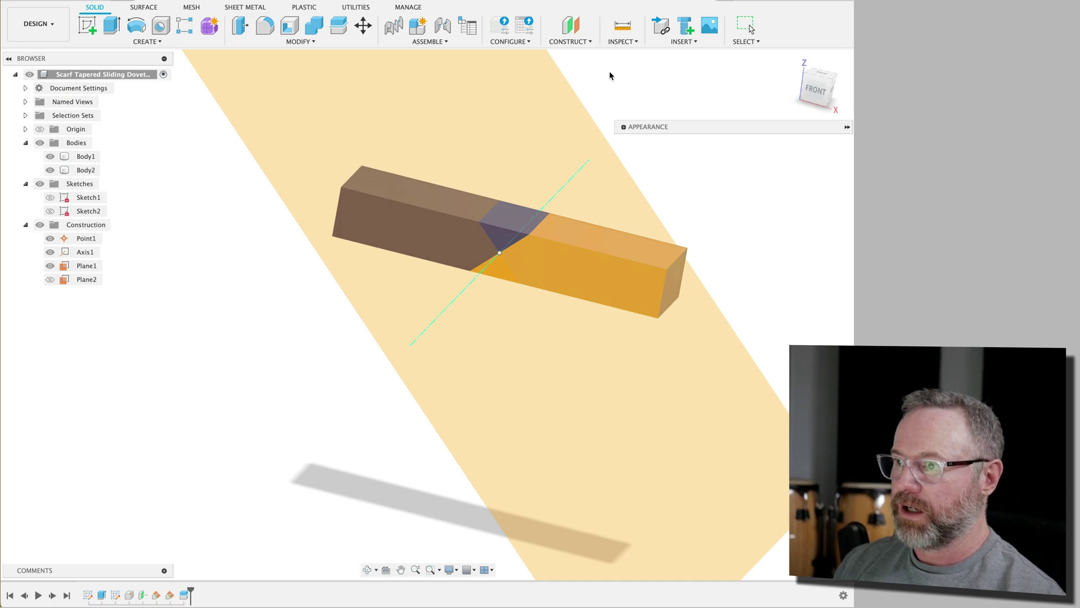
- Create a construction plane offset 20 mm from scarf plane Plane1, working in Front view
click(570, 41)
click(572, 54)
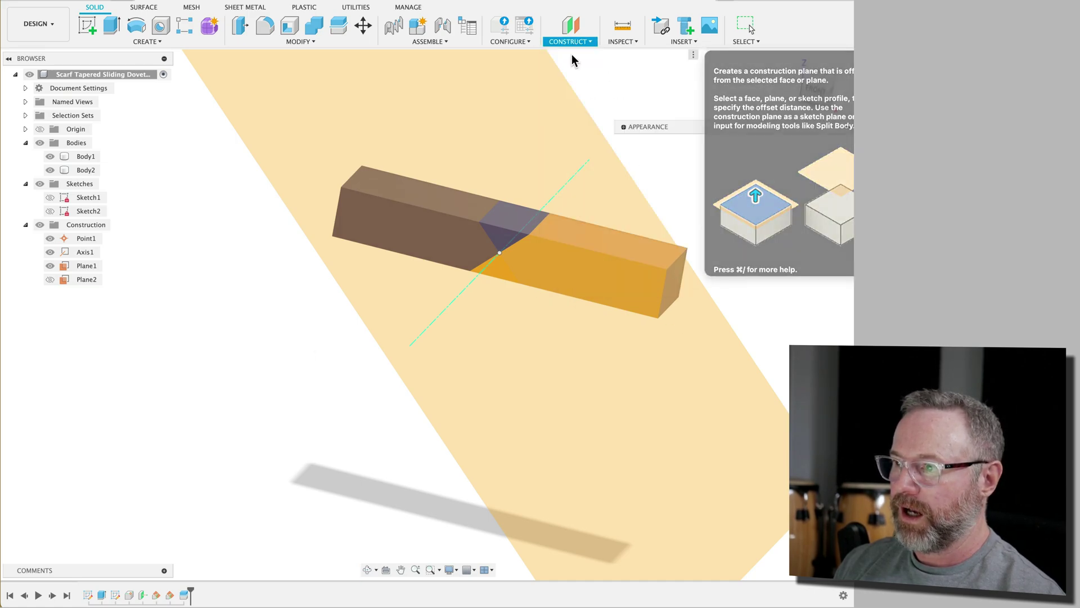
click(503, 134)
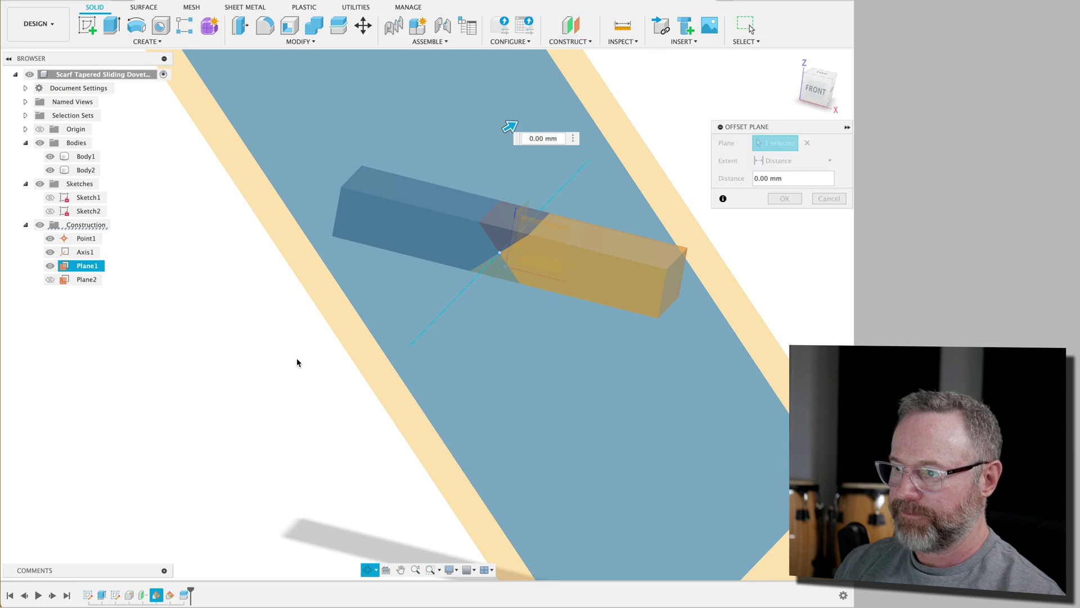
shift+middle_drag(298, 362, 305, 351)
shift+middle_drag(563, 184, 573, 160)
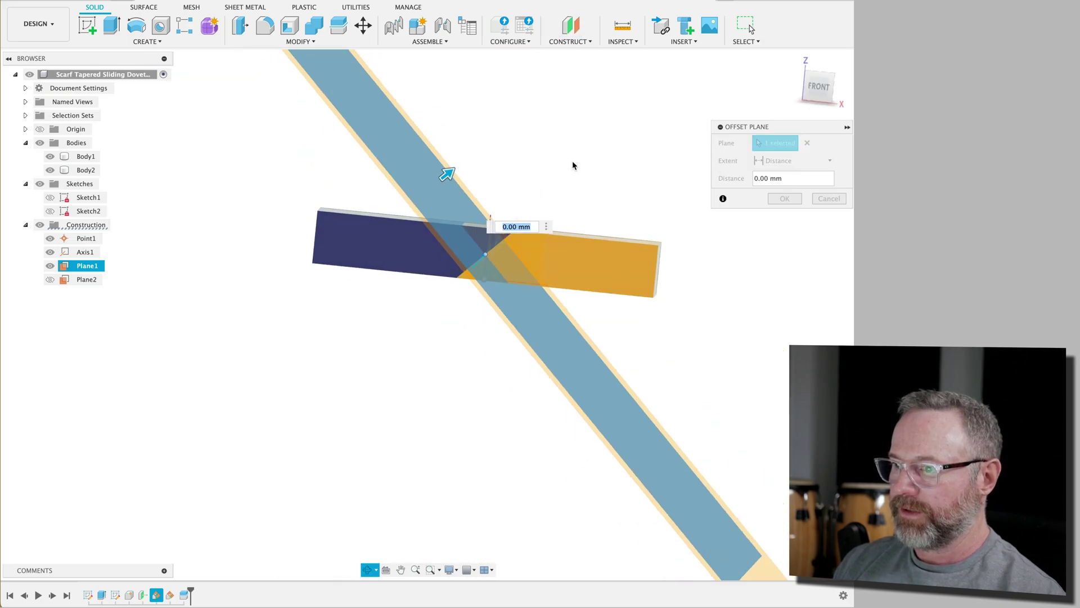
click(818, 86)
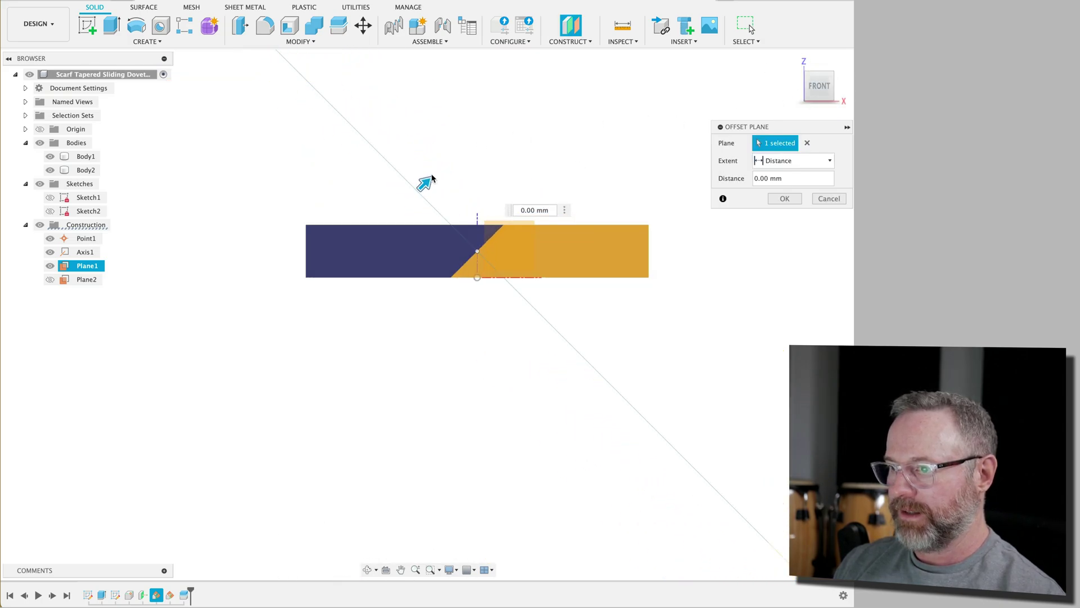
drag(425, 181, 468, 153)
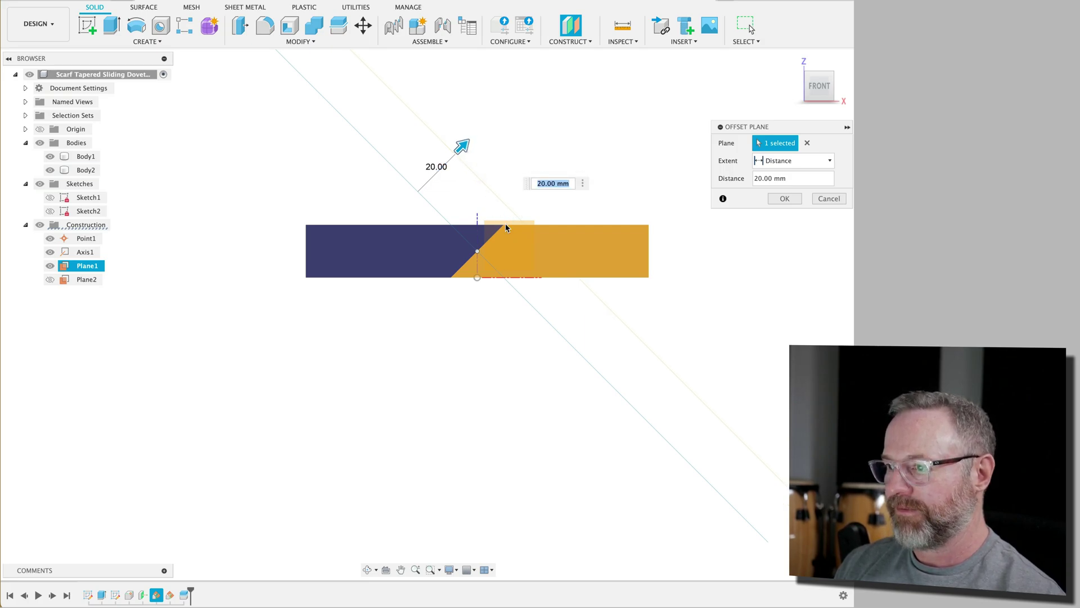
click(785, 198)
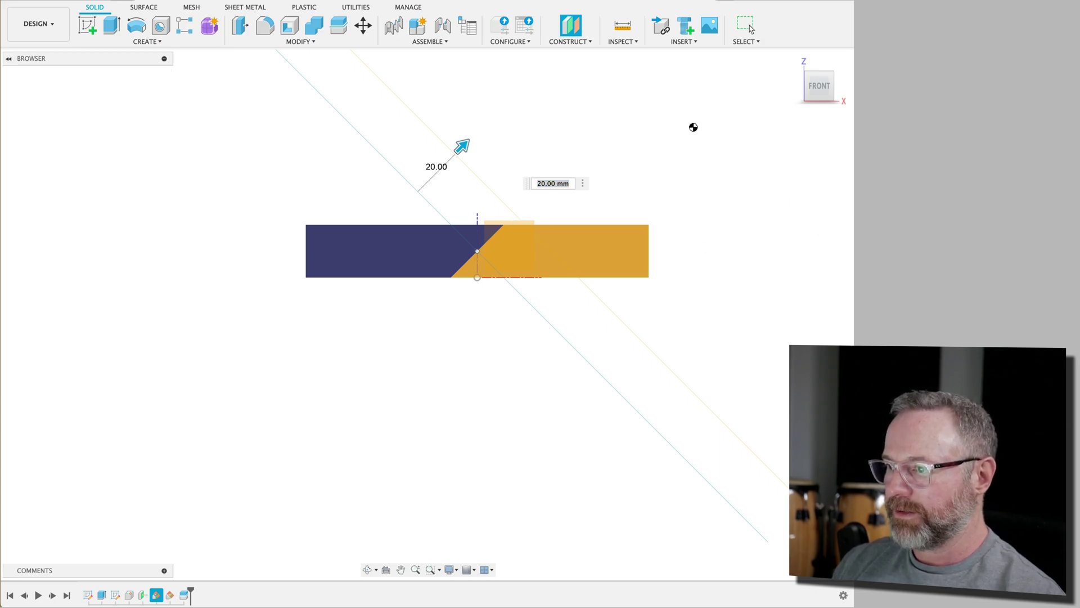
- Hide Plane1, Axis1 and Point1, then begin a new sketch
shift+middle_drag(690, 126, 687, 120)
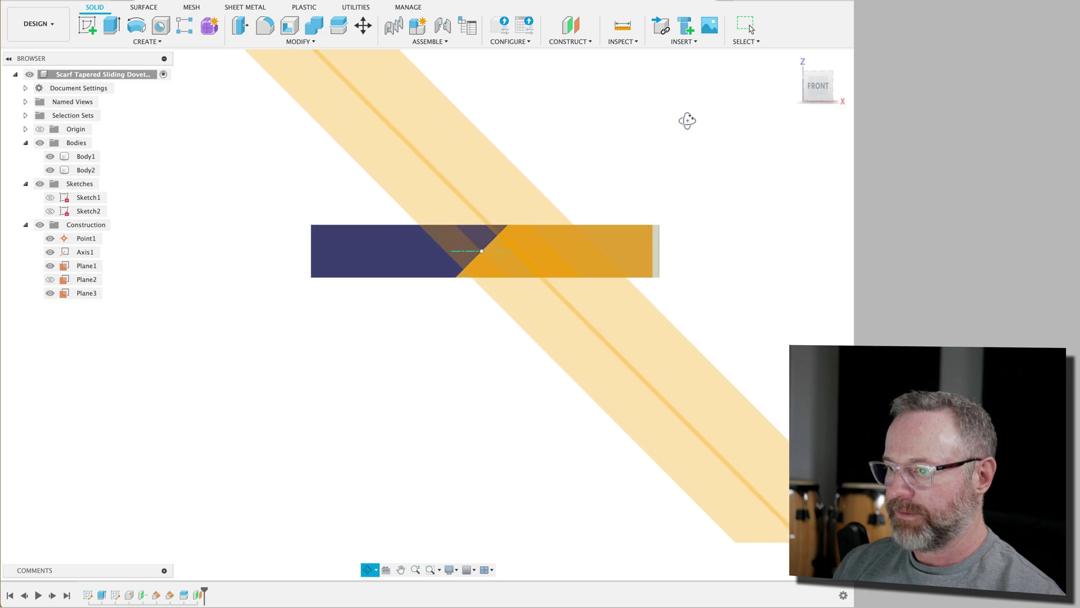
key(Escape)
click(50, 266)
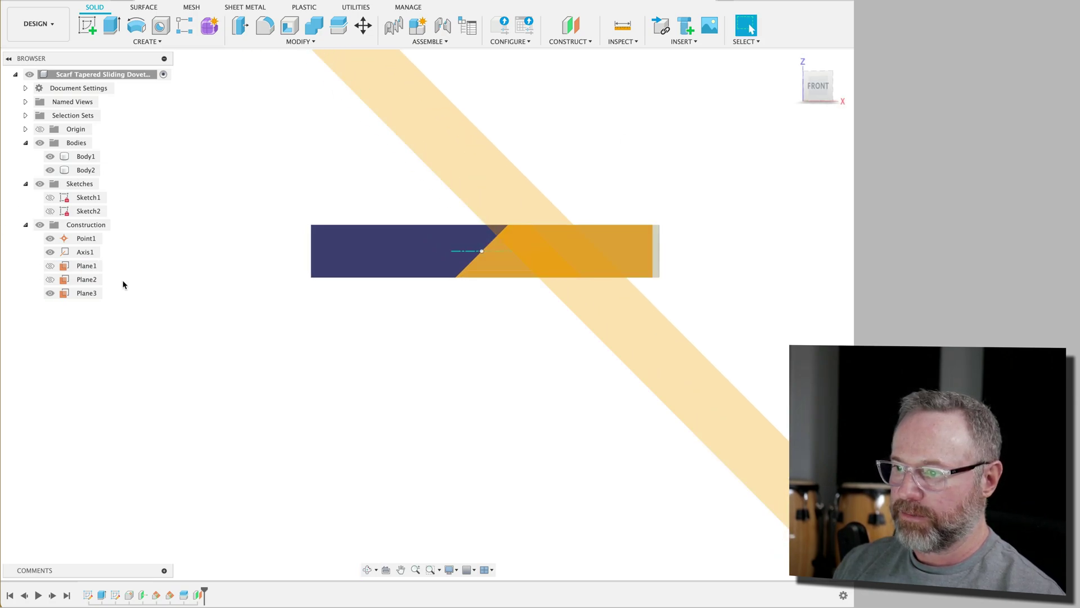
mouse_move(123, 285)
shift+middle_down()
mouse_move(150, 272)
mouse_move(130, 289)
shift+middle_up()
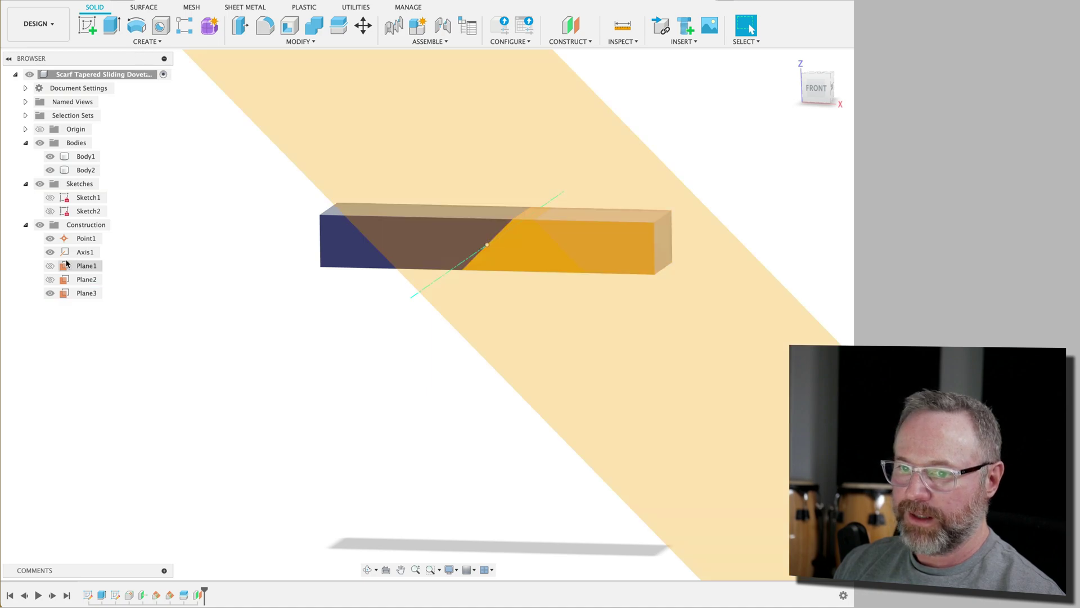
click(50, 252)
click(50, 239)
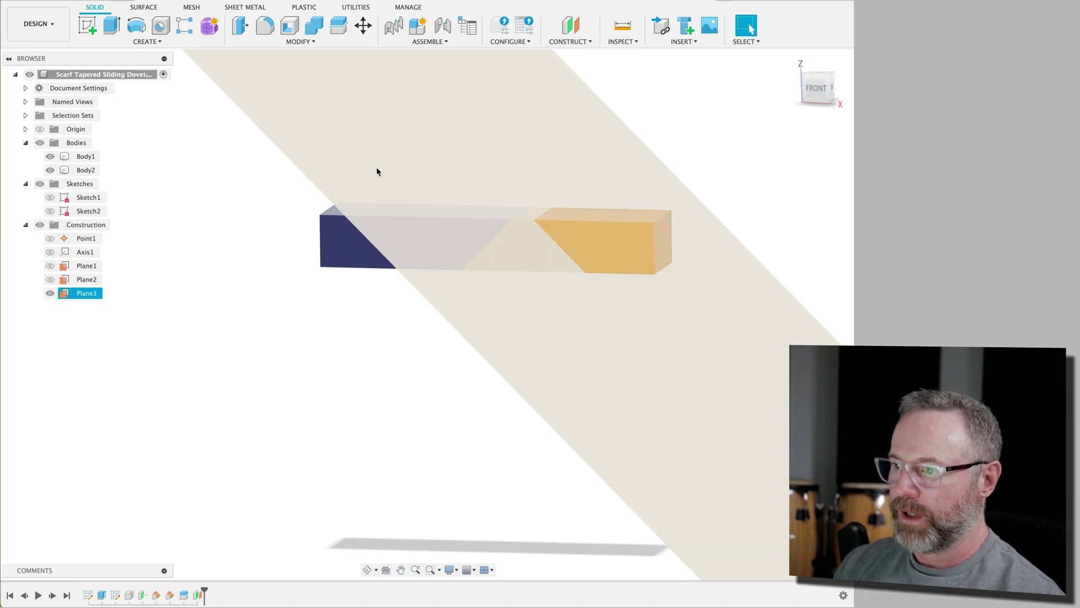
click(87, 24)
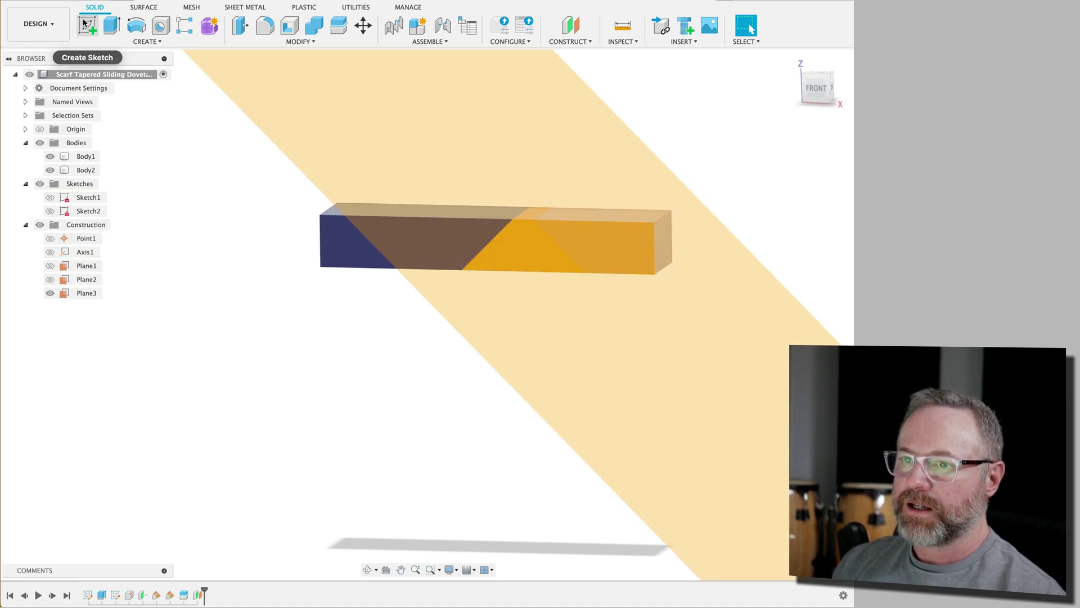
- On Plane3, draw the dovetail lines: 11 mm at 60°, a 6 mm edge, another 11 mm side
click(549, 196)
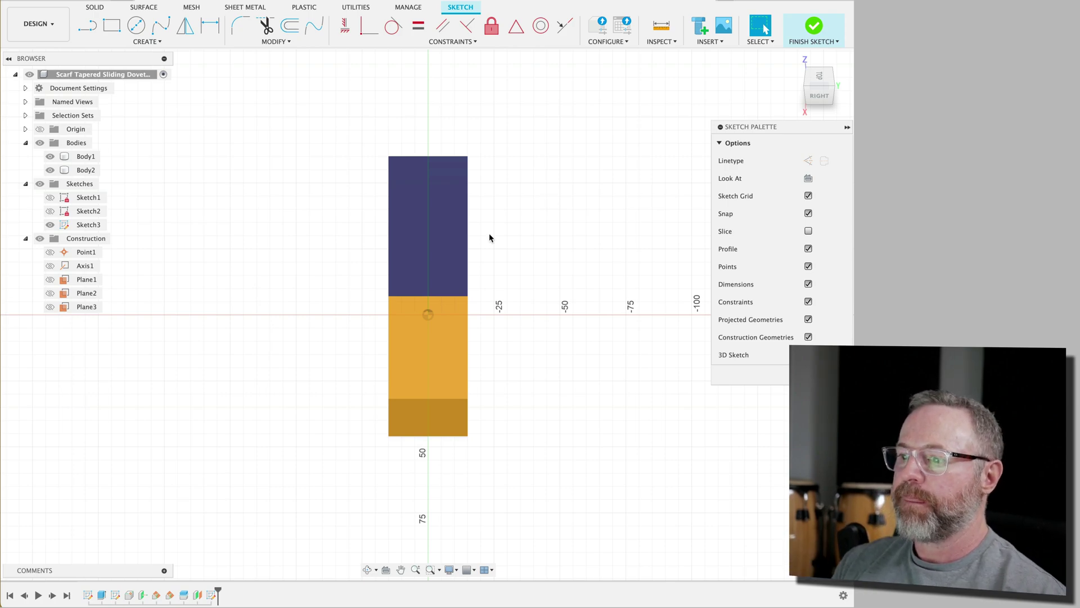
scroll(426, 300, up, 5)
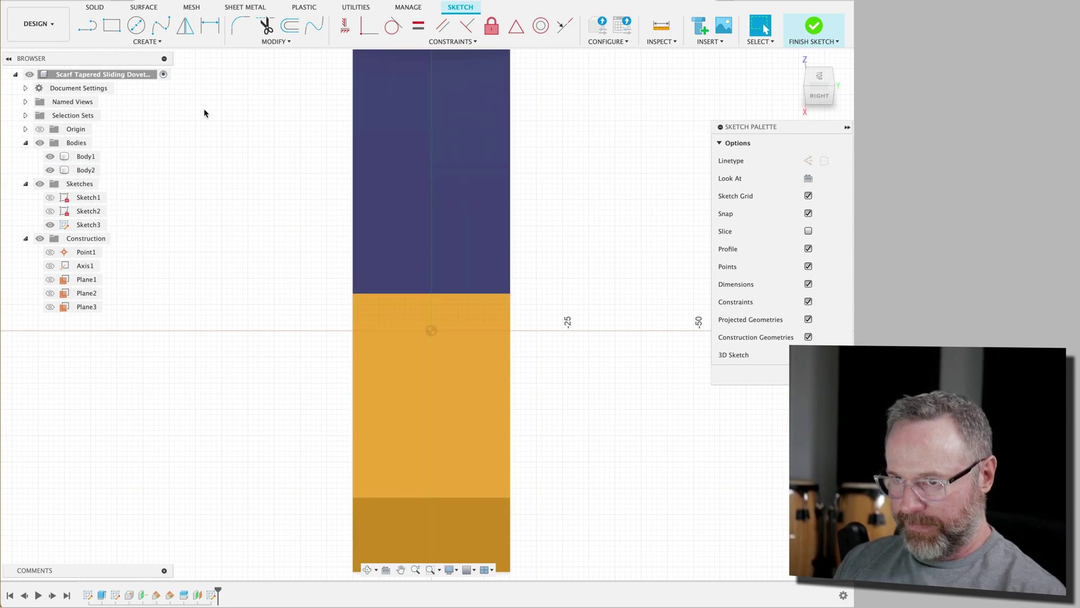
click(93, 30)
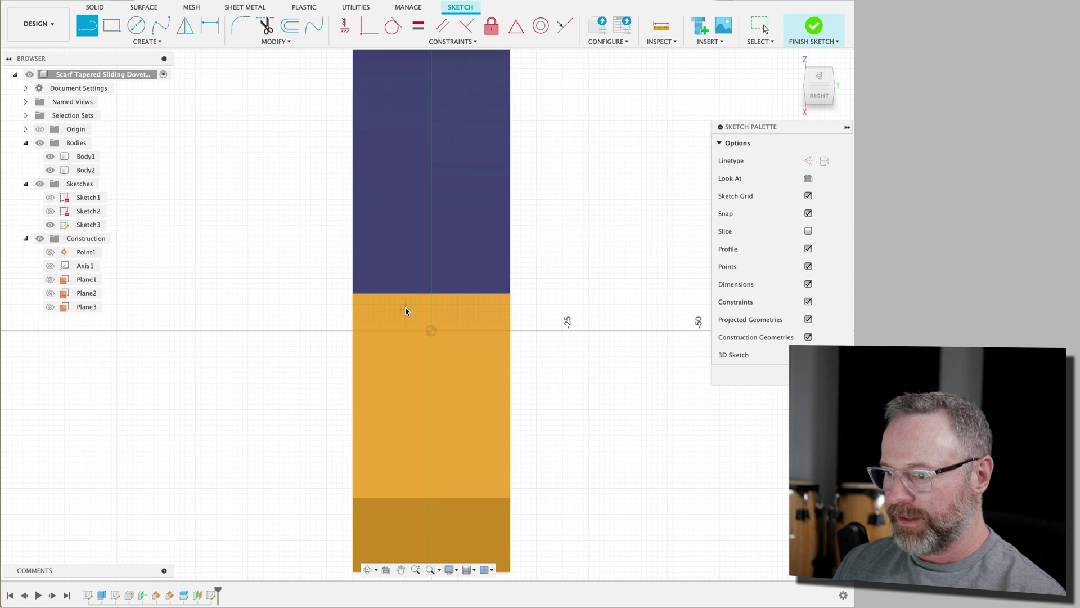
scroll(405, 306, up, 2)
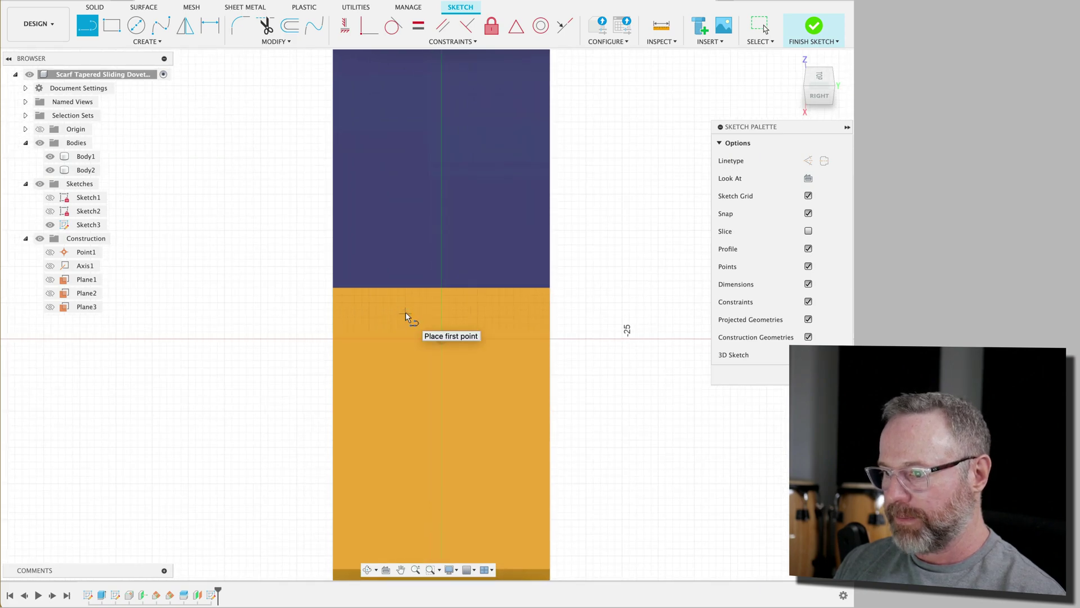
click(419, 324)
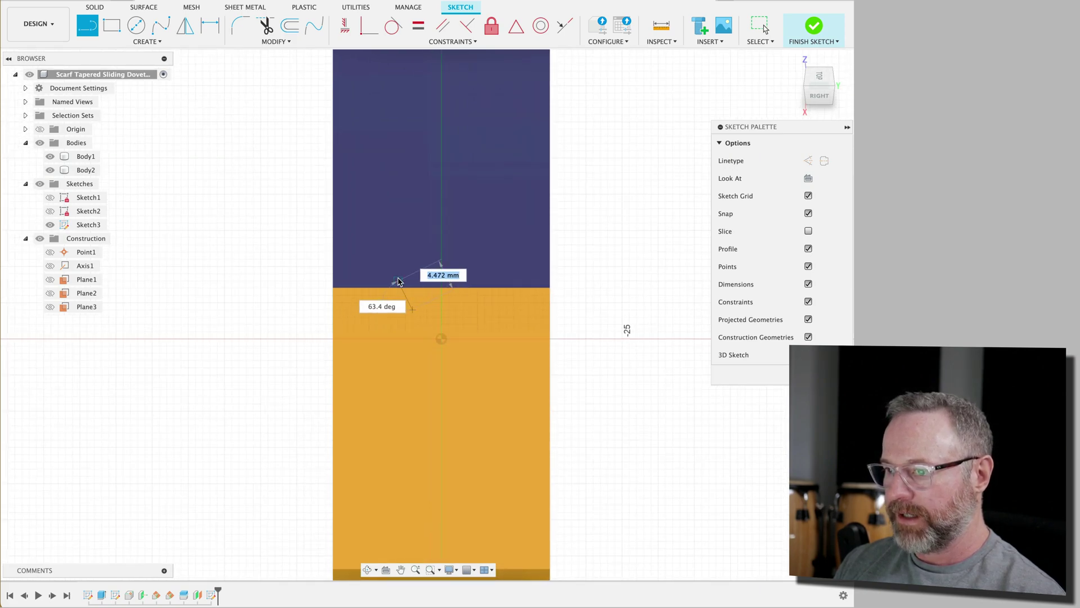
text(11)
key(Tab)
text(60)
key(Return)
text(6)
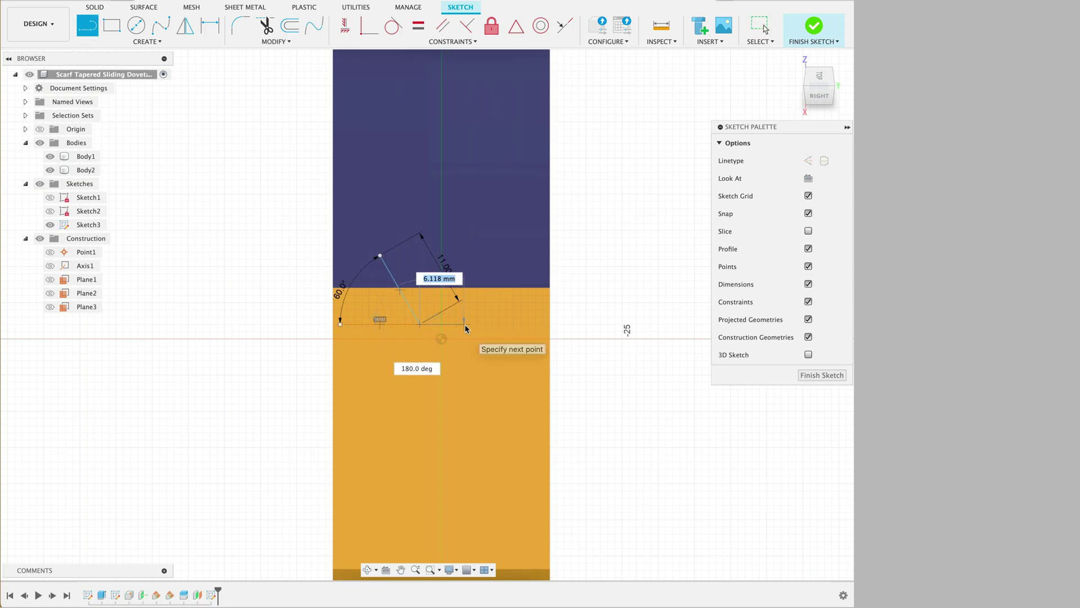
key(Return)
text(11)
key(Return)
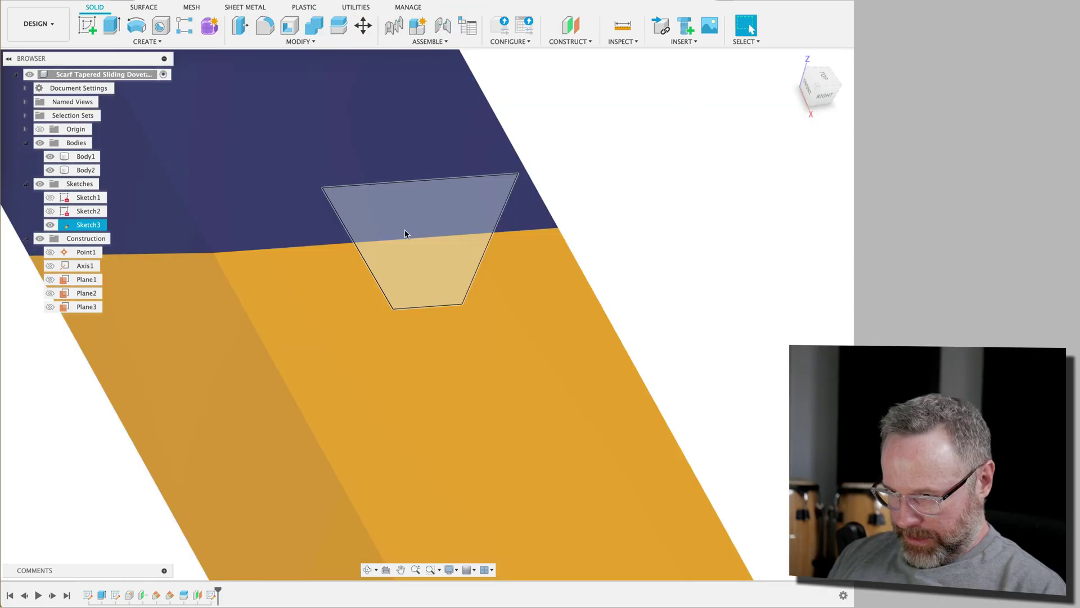
- Select the dovetail profile and extrude it as a new body rather than a cut
click(405, 230)
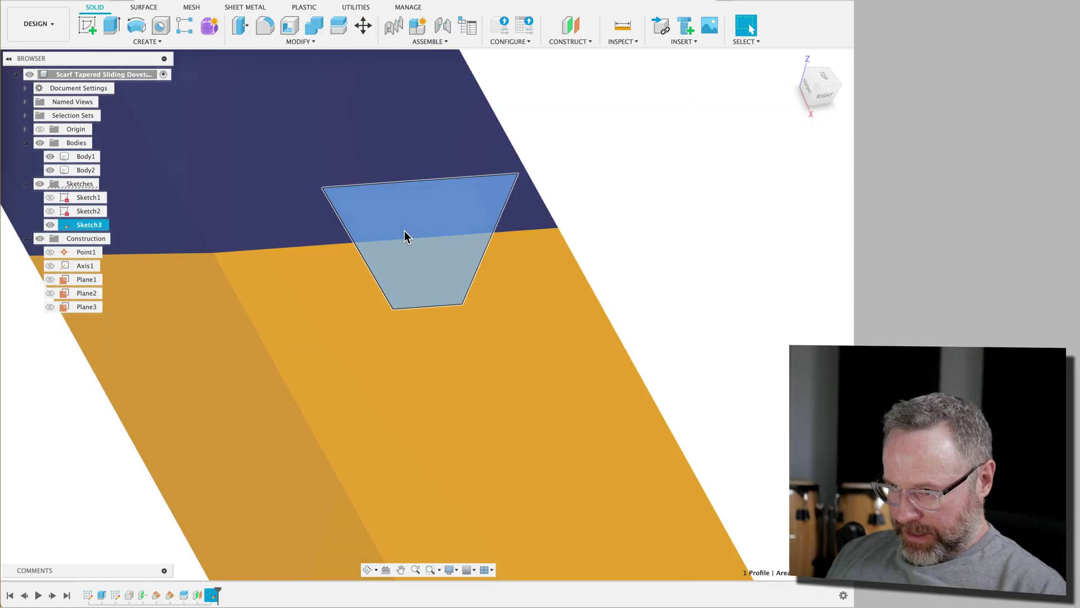
scroll(784, 196, down, 3)
shift+middle_drag(784, 195, 394, 355)
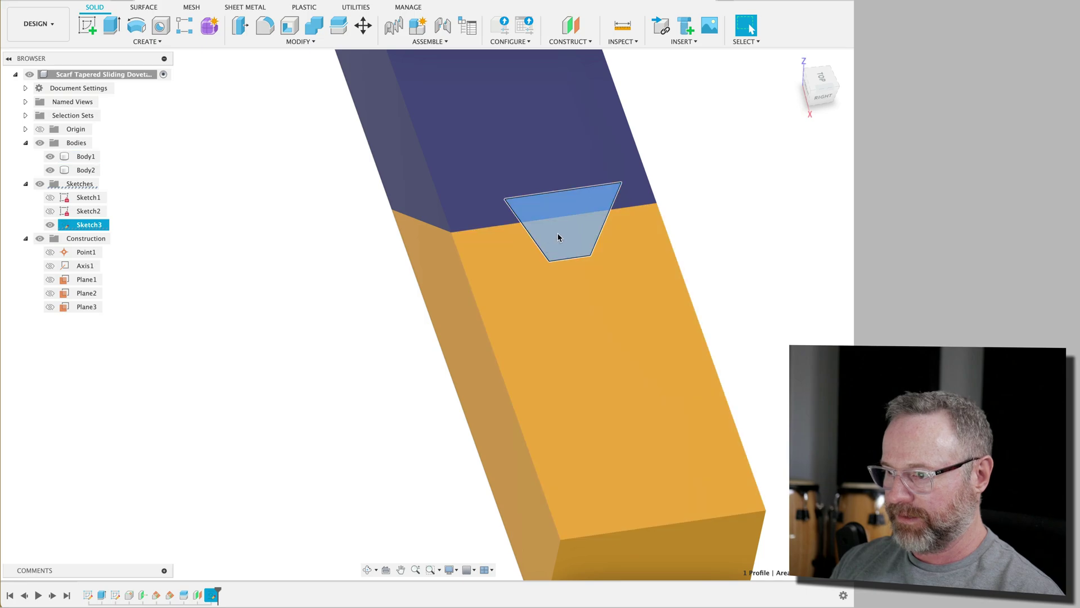
key(F6)
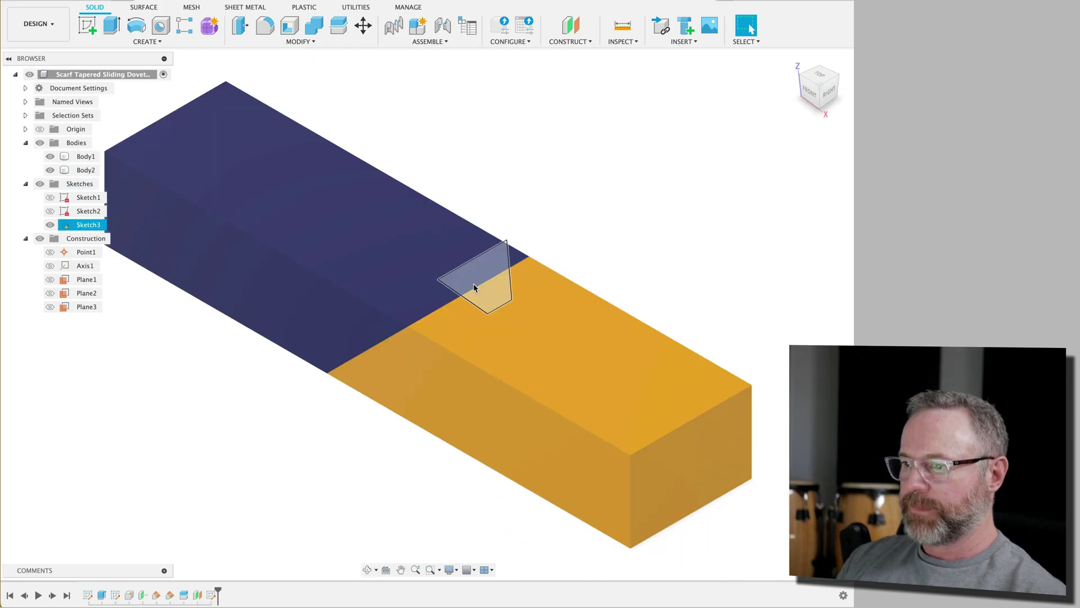
click(111, 27)
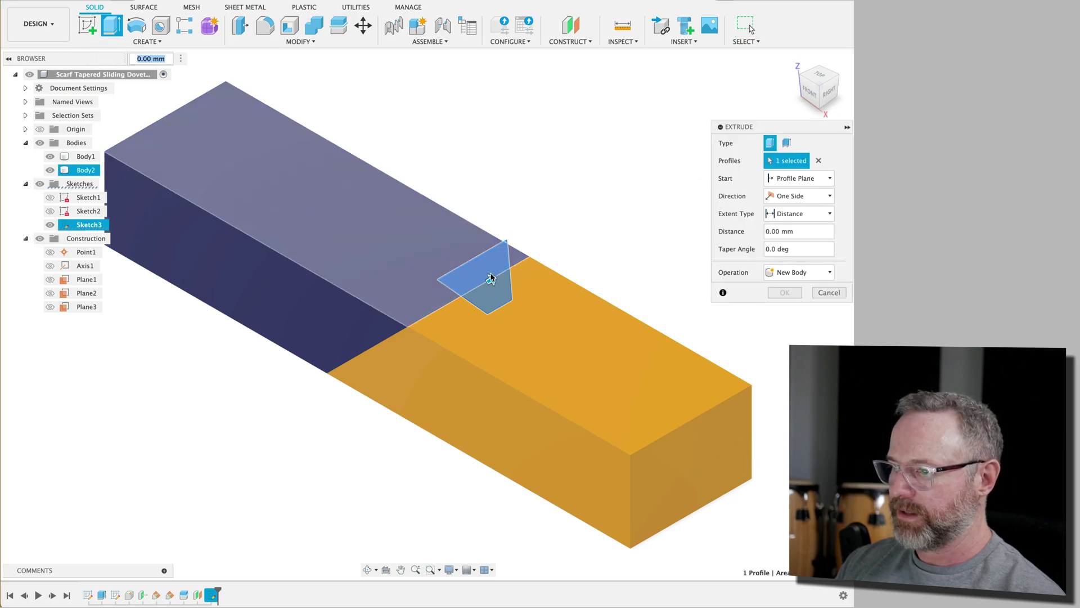
click(829, 272)
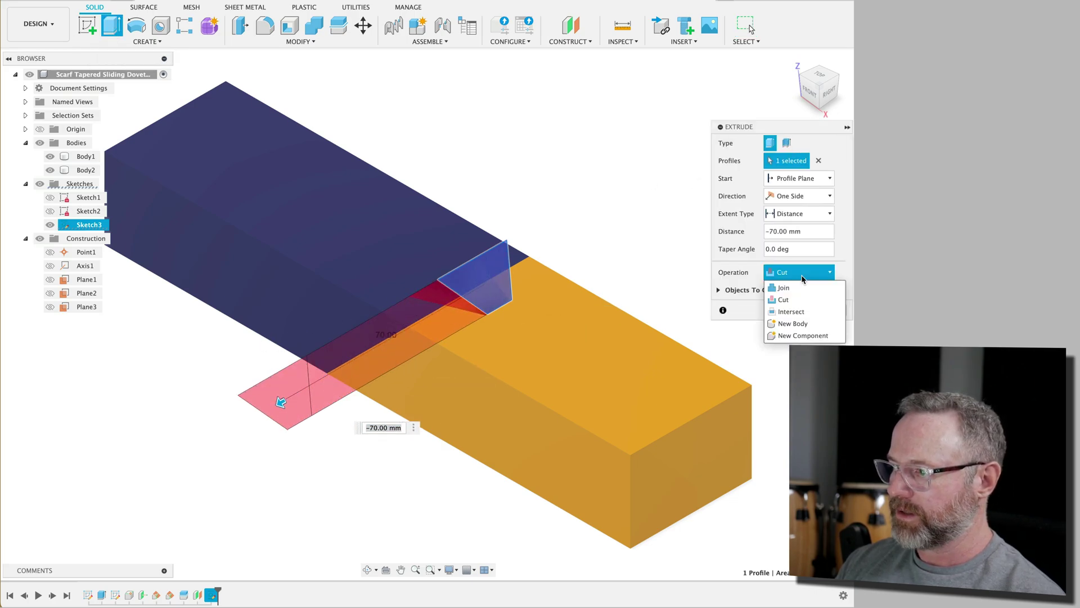
click(794, 323)
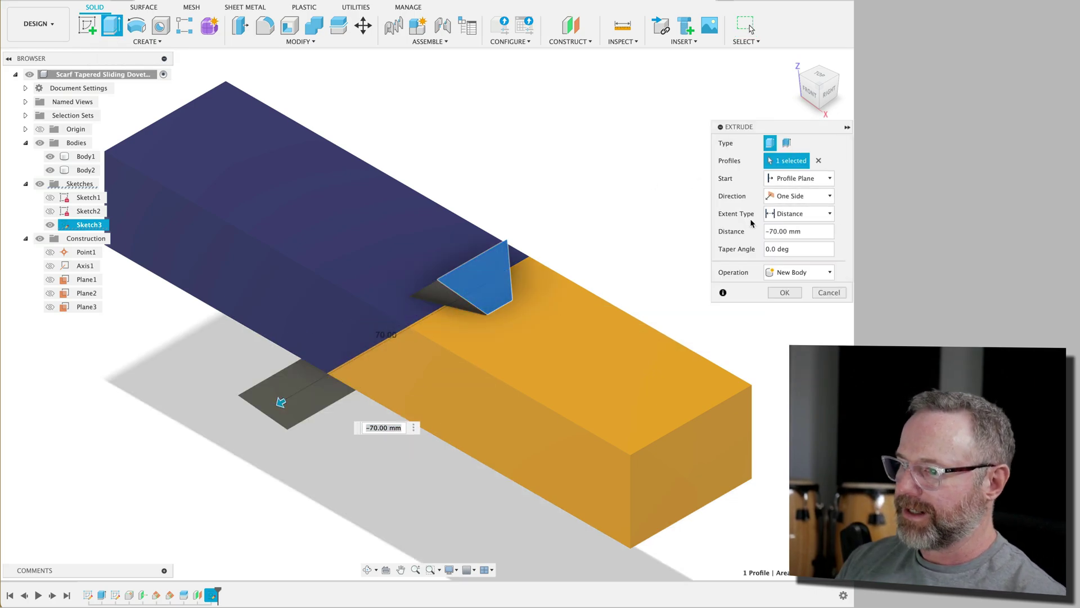
- Run the extrusion from the dark block's top face to its front face, creating Body3
click(791, 179)
click(789, 216)
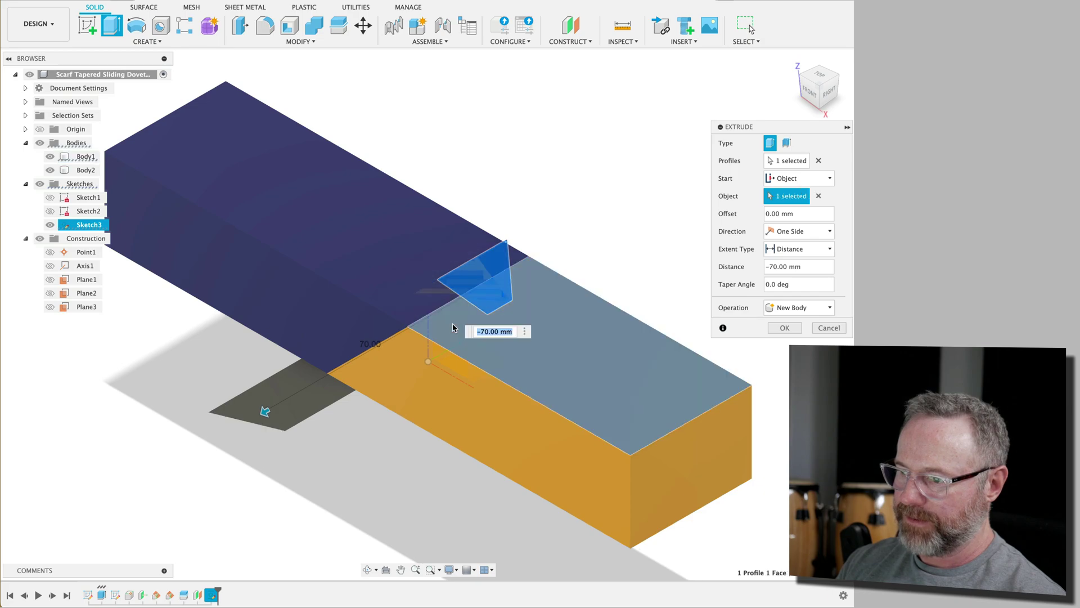
click(384, 301)
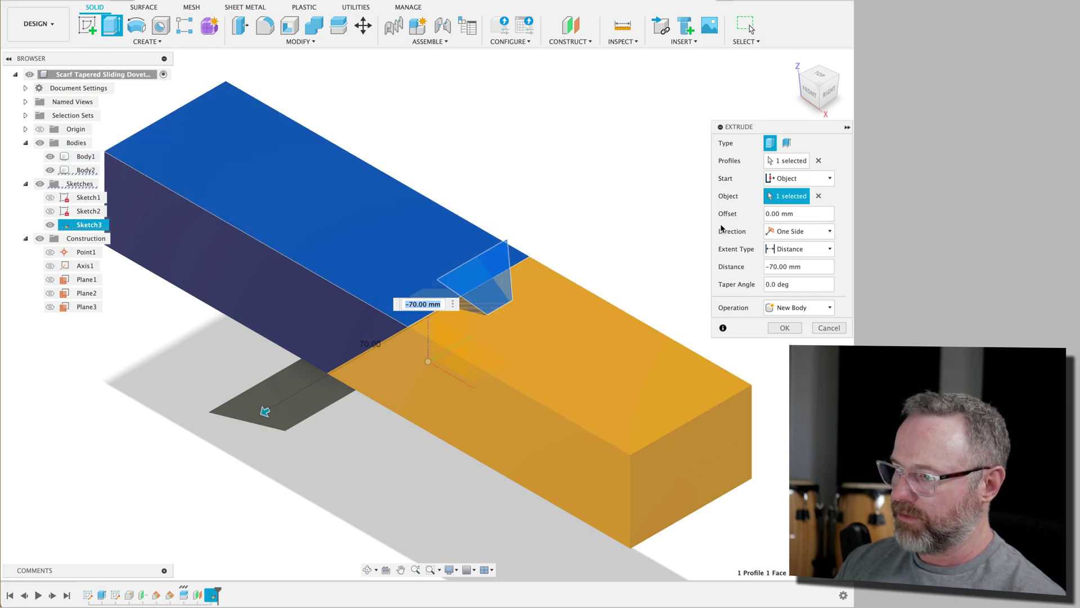
click(793, 249)
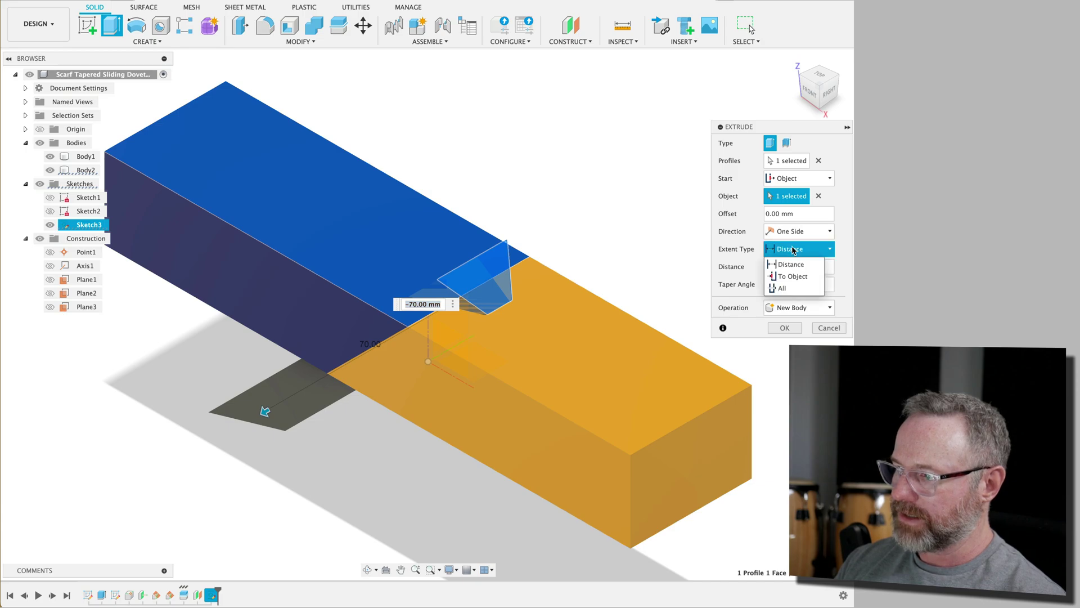
click(790, 275)
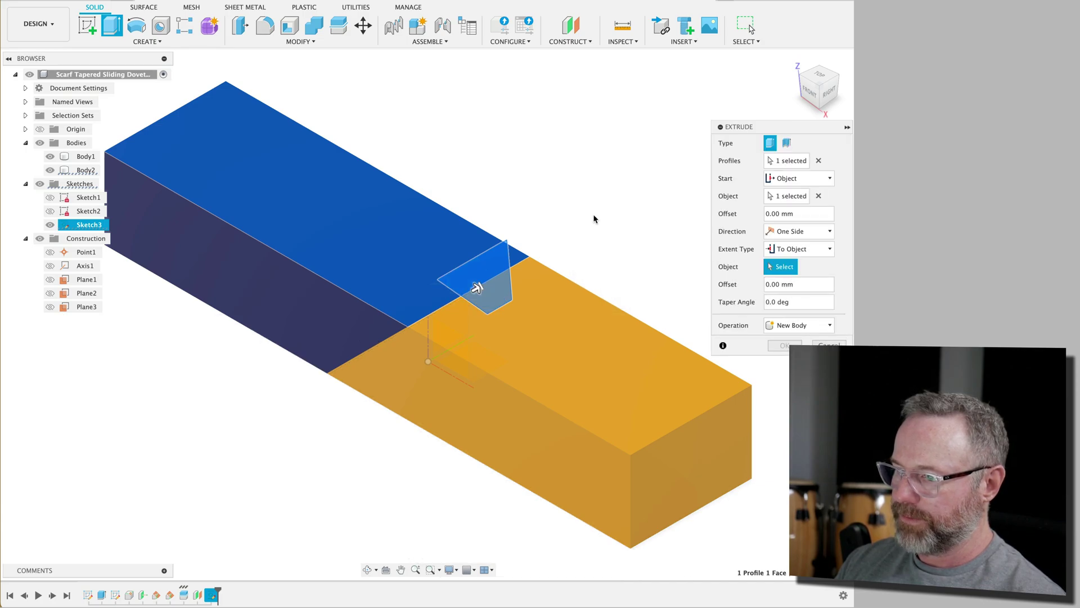
shift+middle_drag(593, 219, 634, 144)
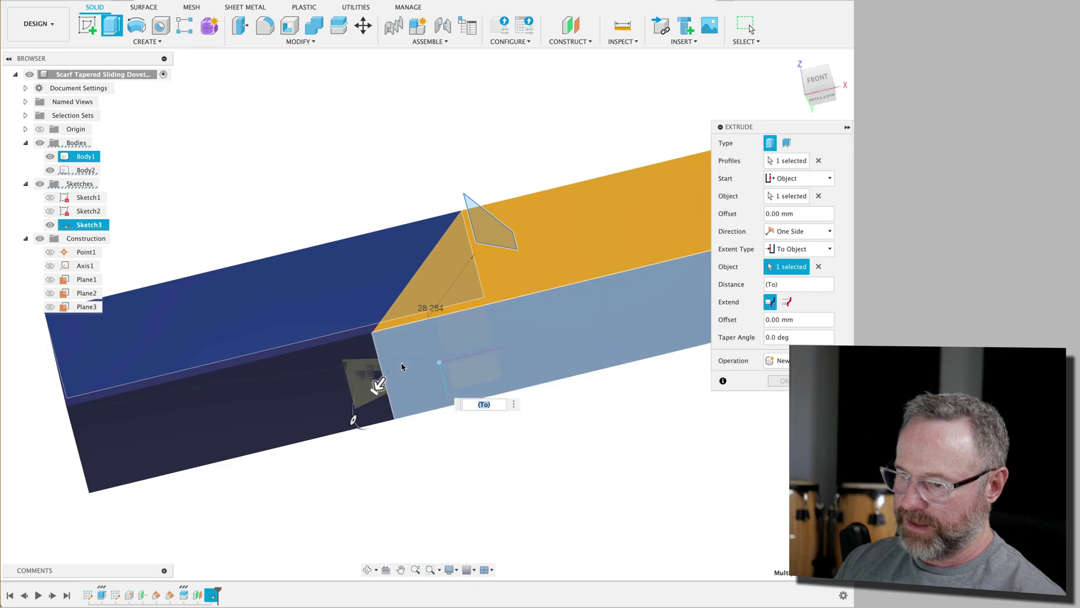
click(335, 372)
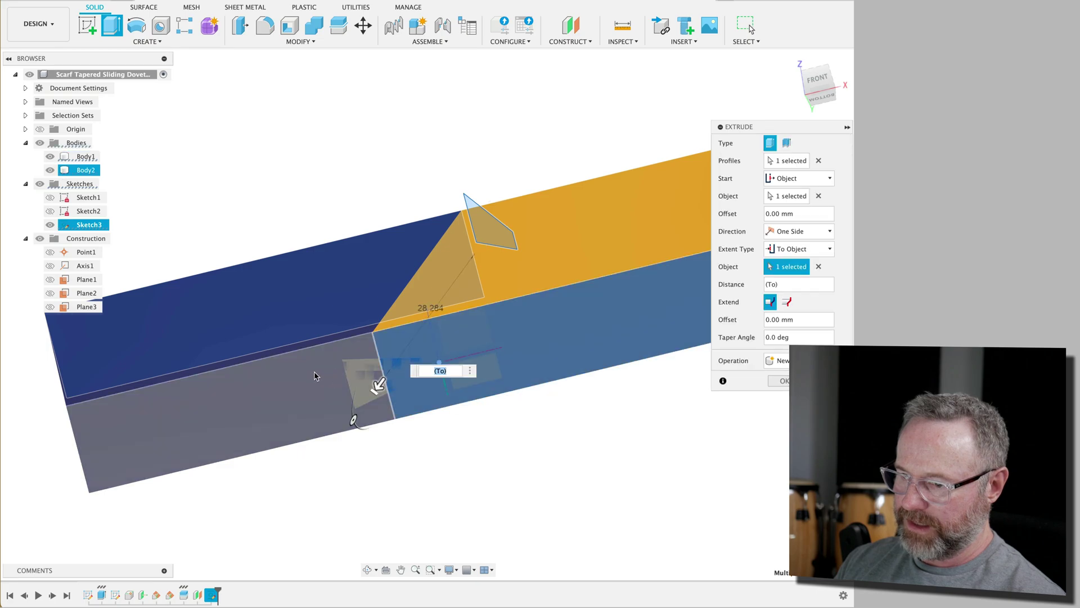
click(785, 383)
shift+middle_drag(603, 183, 481, 304)
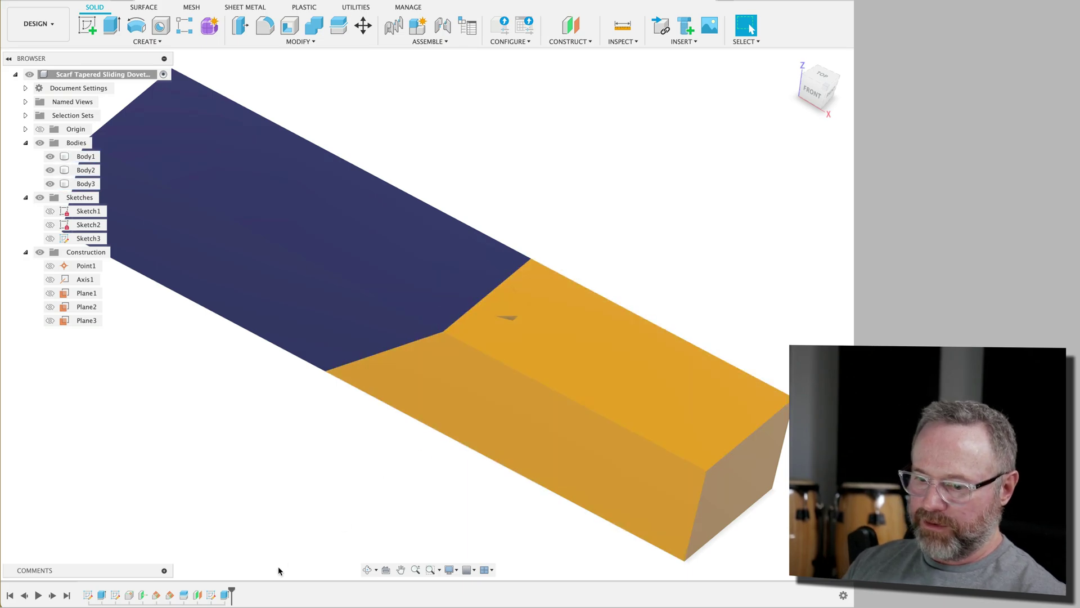
- Edit Body3's extrude to extend To Adjacent Faces, keeping its 2.0° taper
right_click(224, 594)
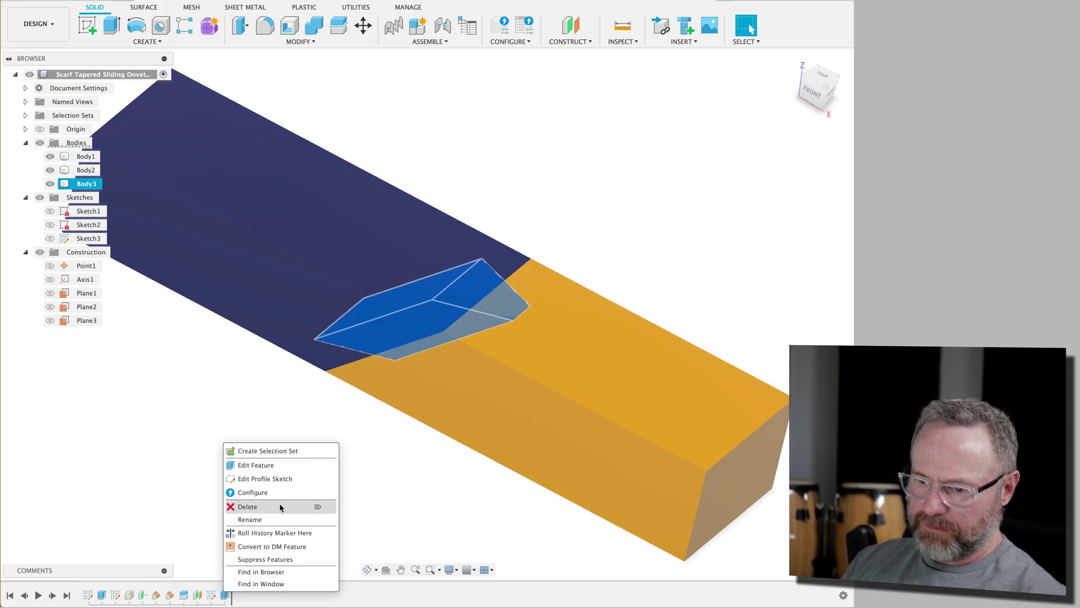
click(262, 466)
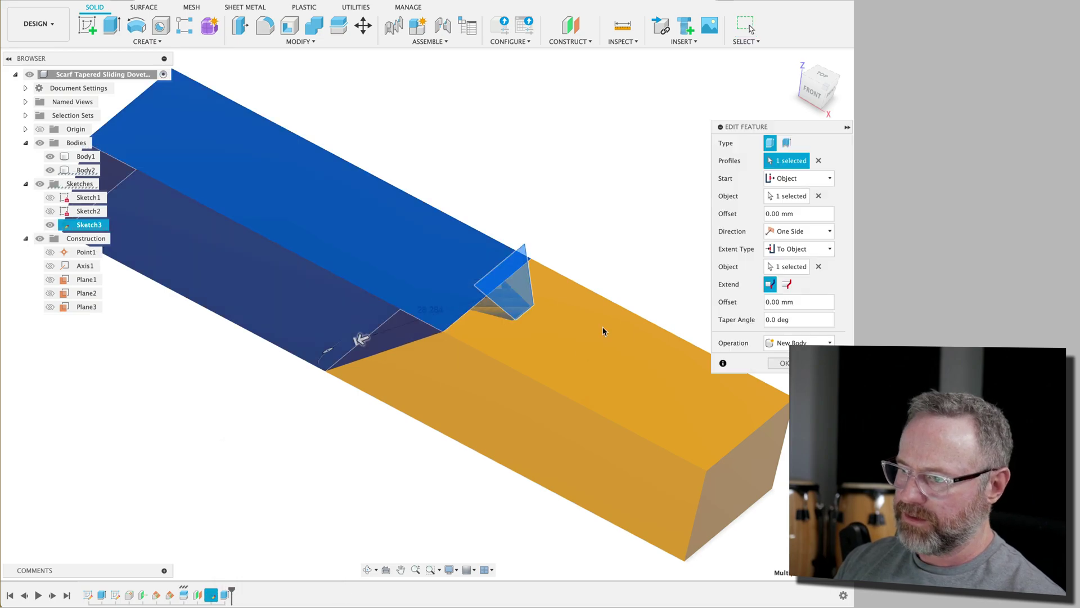
click(786, 284)
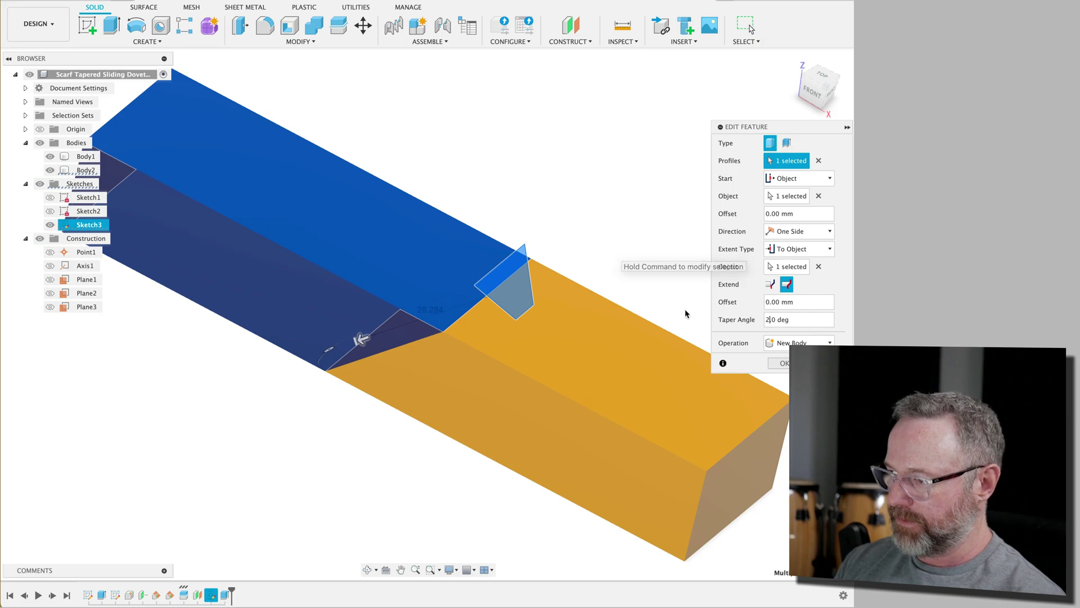
click(783, 363)
drag(674, 299, 700, 222)
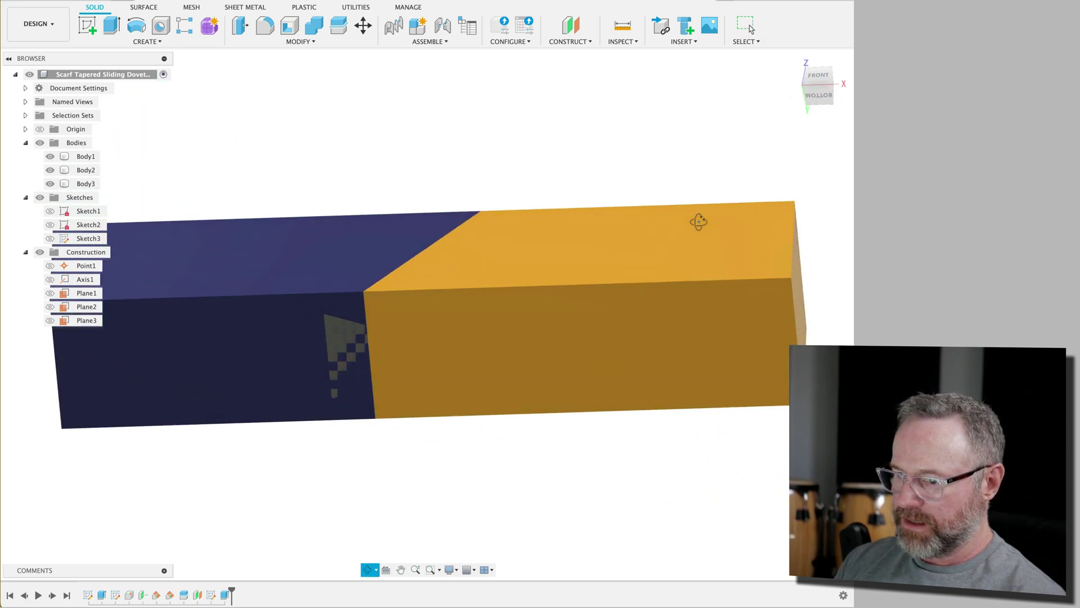
- Hide the dark block and join dovetail Body3 into the orange block Body1
key(Escape)
shift+middle_drag(464, 164, 340, 203)
shift+middle_drag(379, 381, 486, 299)
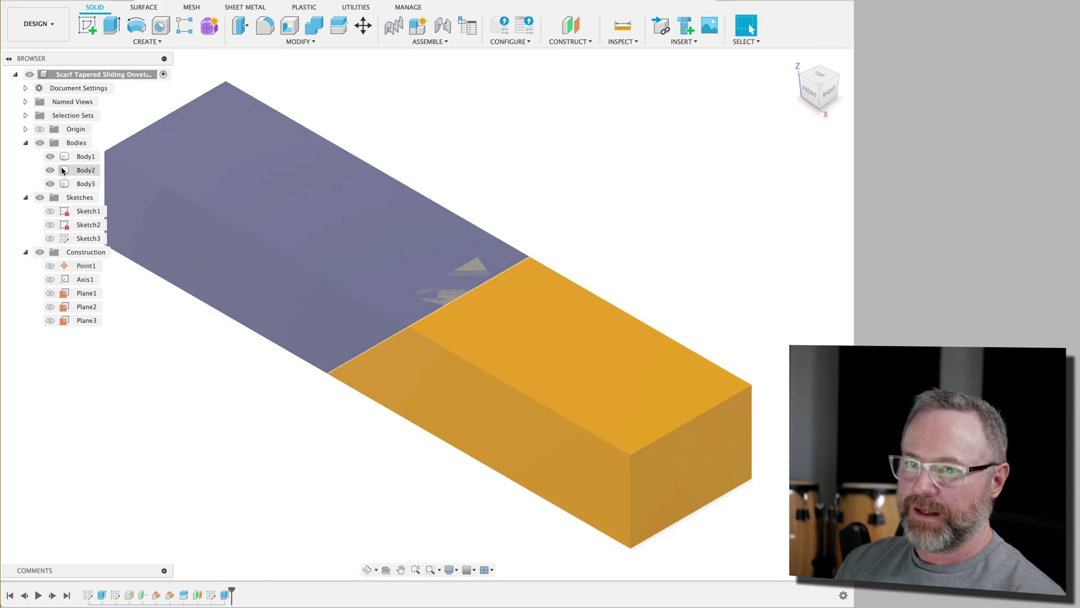
click(50, 158)
click(51, 157)
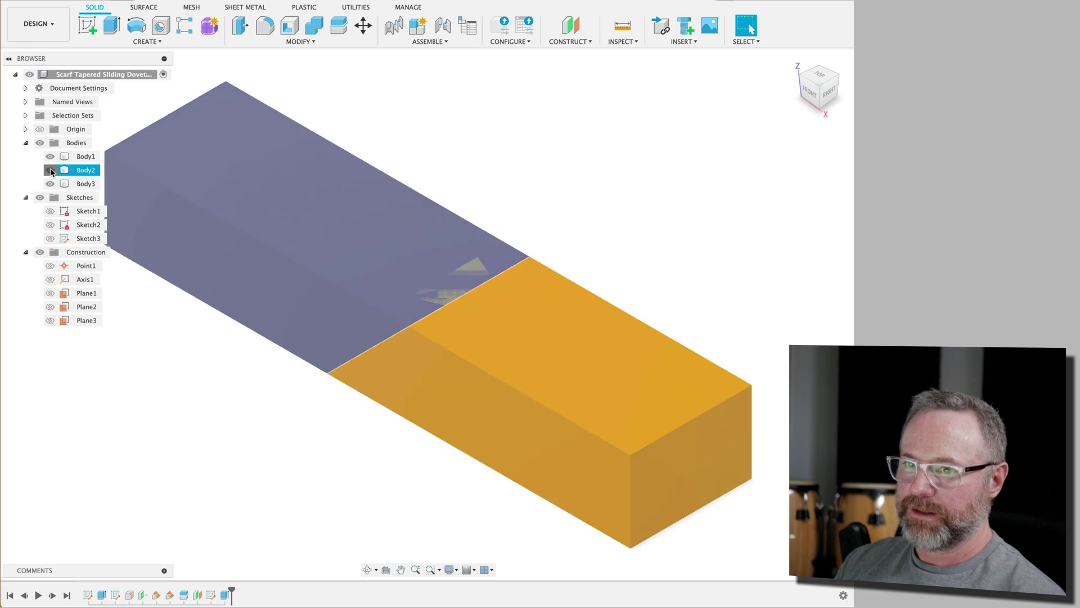
click(52, 171)
shift+middle_drag(283, 358, 540, 386)
click(540, 385)
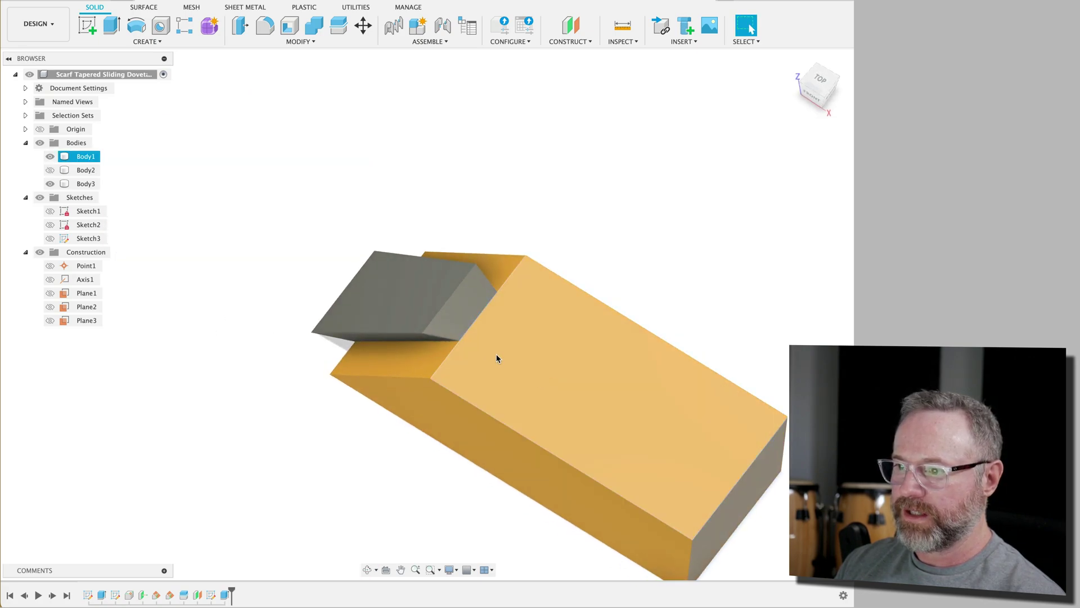
click(314, 24)
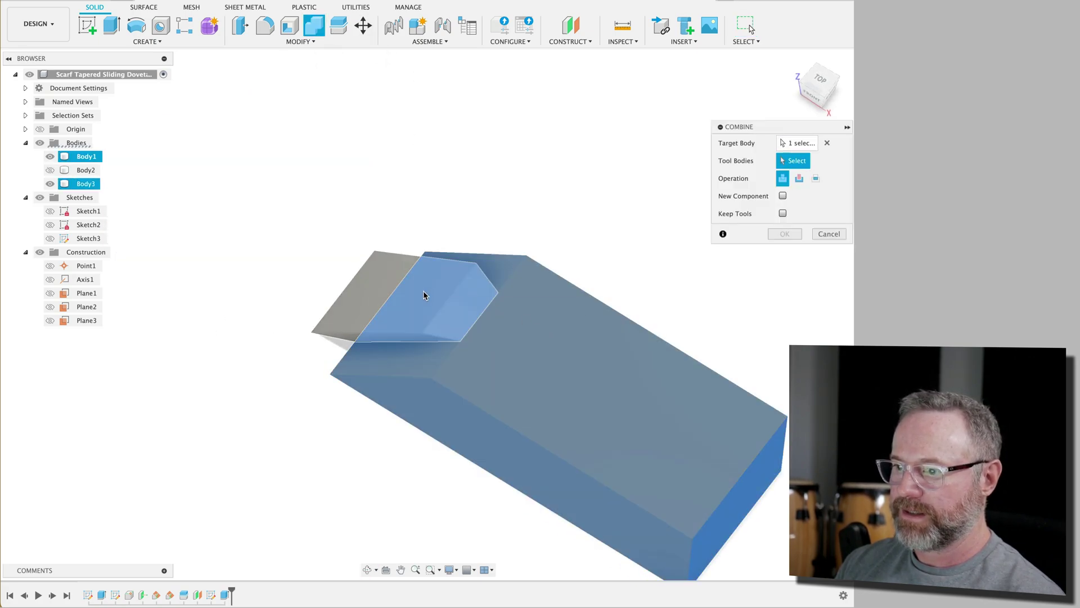
click(423, 295)
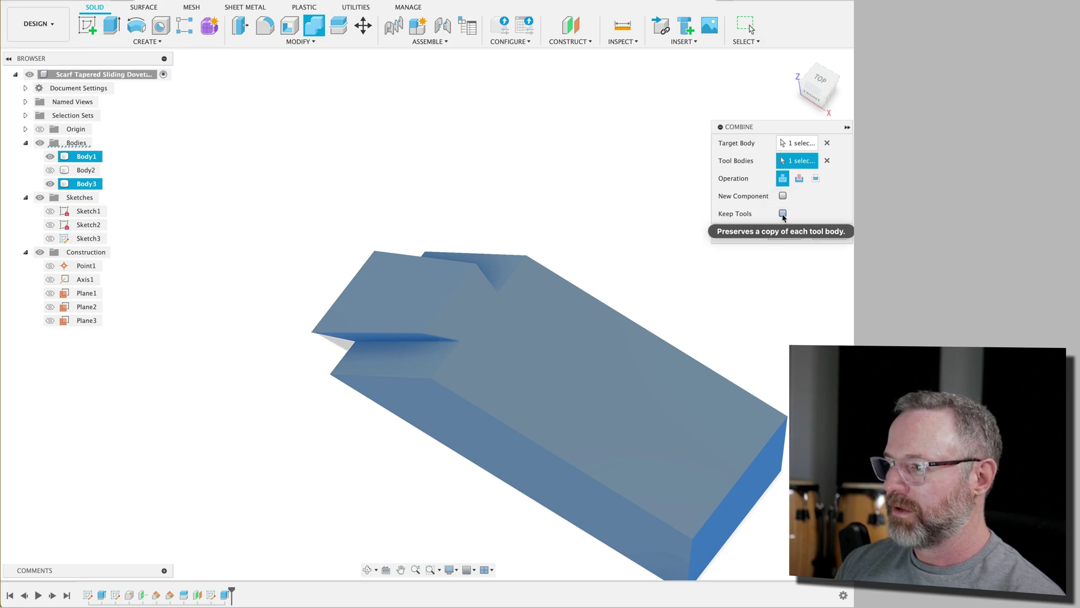
click(784, 234)
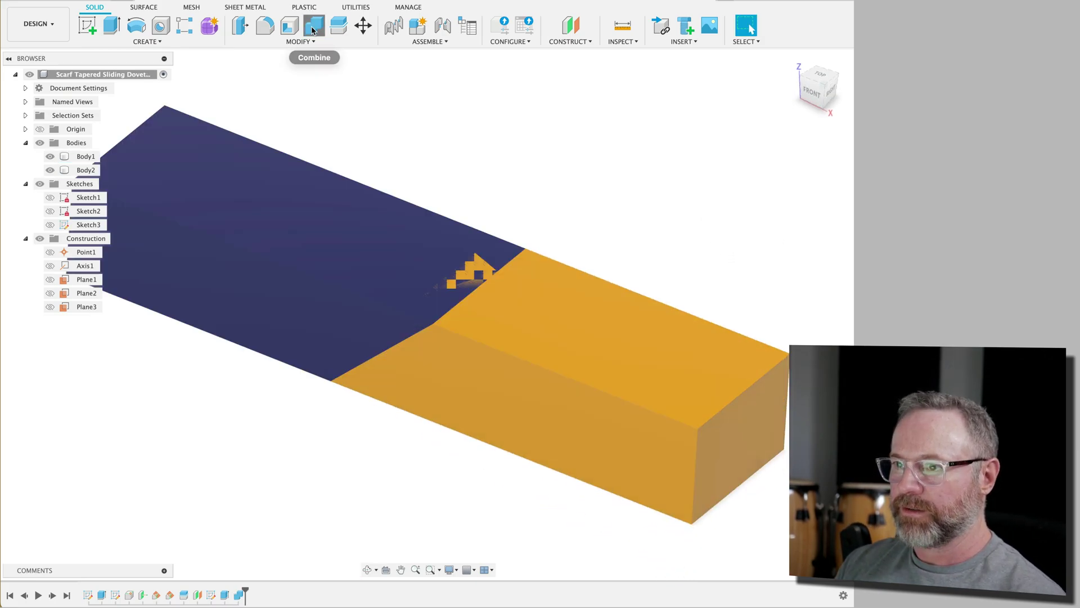
- Cut Body1 from dark Body2 with Keep Tools checked, forming the matching socket
click(314, 25)
click(325, 229)
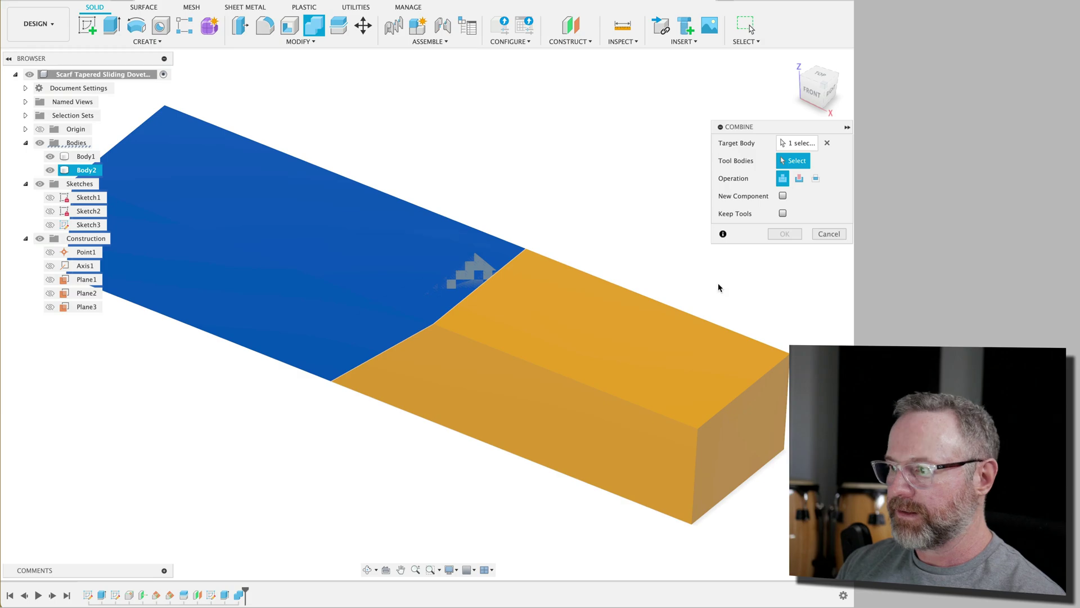
click(798, 180)
click(663, 295)
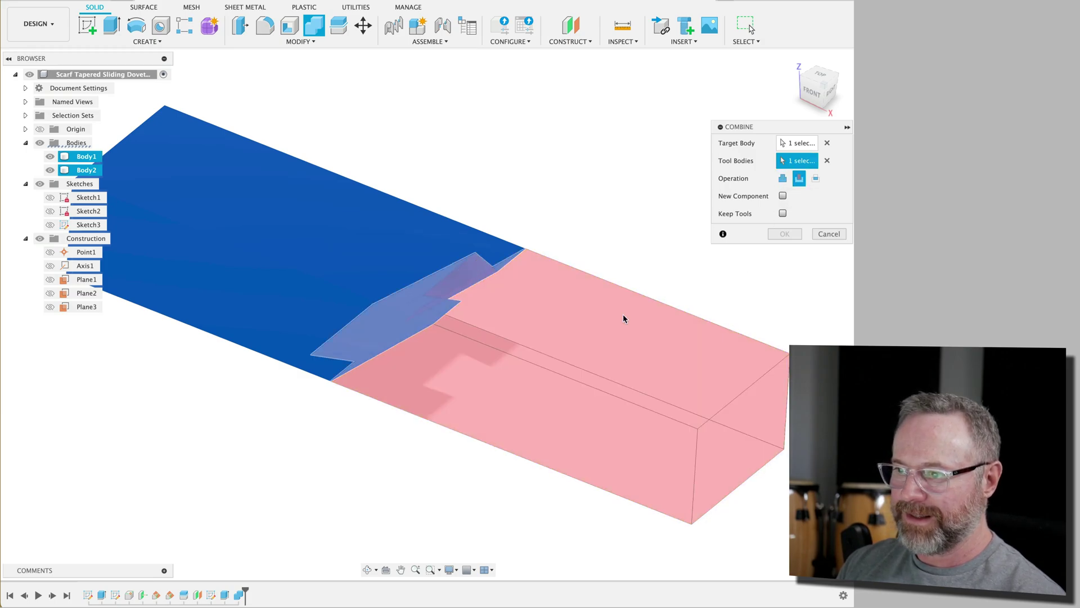
click(783, 213)
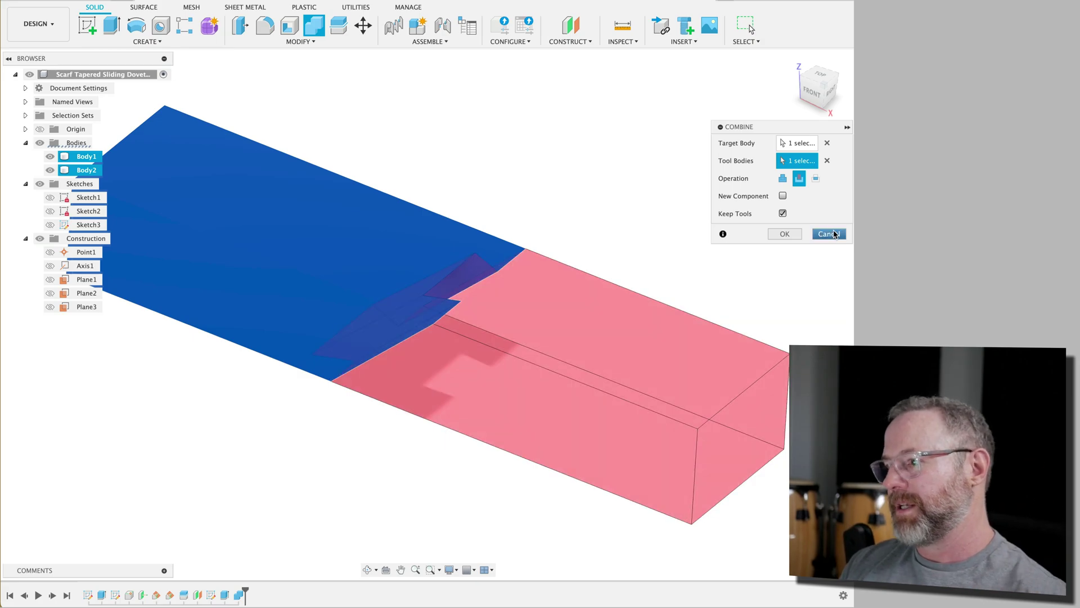
click(784, 234)
mouse_move(696, 230)
mouse_down()
mouse_move(709, 179)
mouse_move(711, 229)
mouse_up()
key(Escape)
shift+middle_drag(529, 191, 438, 203)
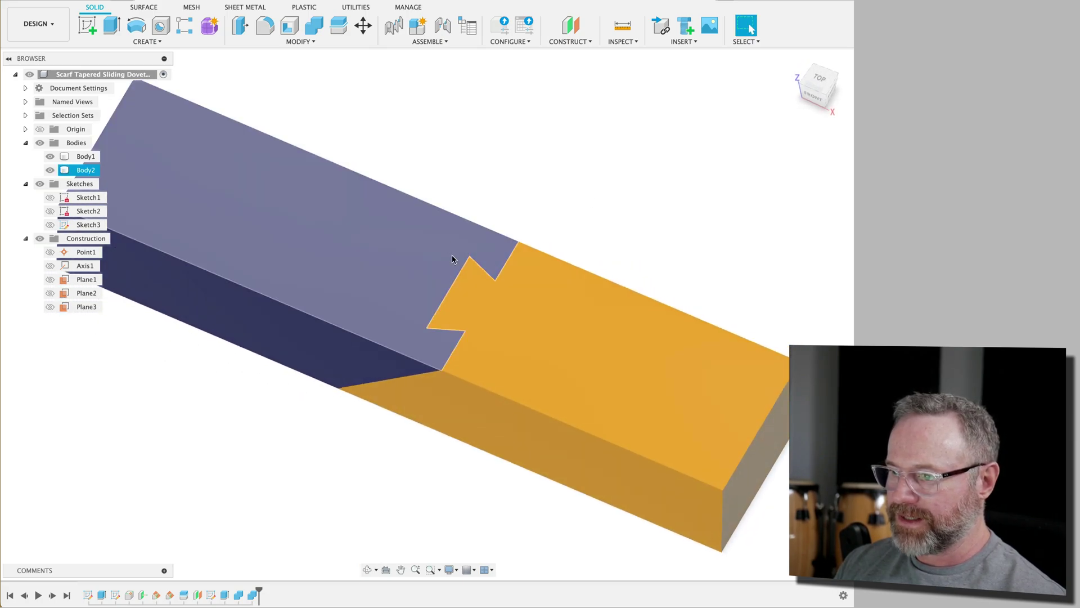
click(819, 83)
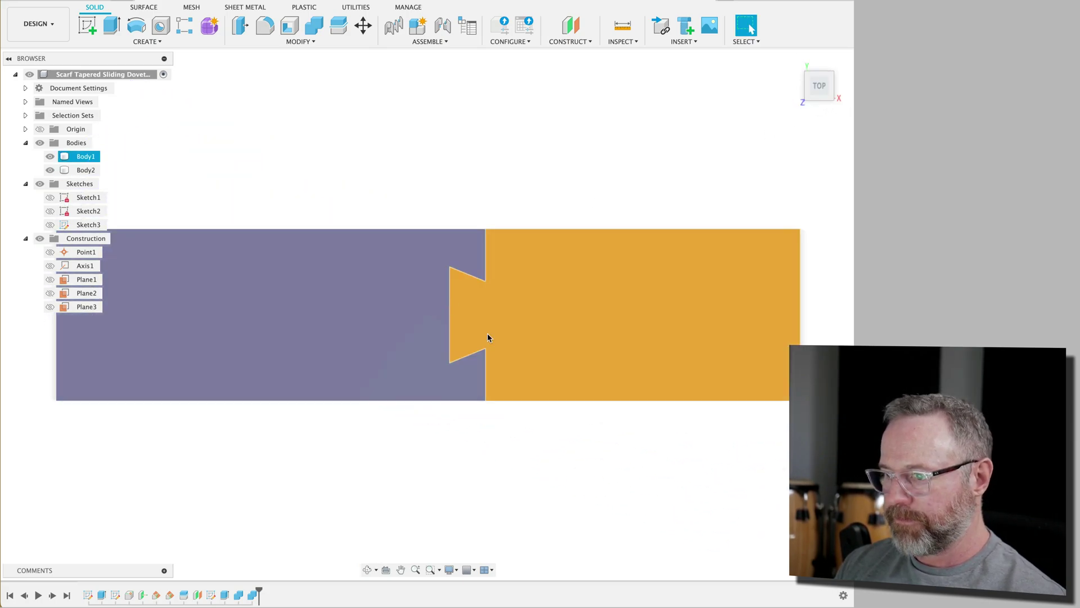
click(841, 93)
click(841, 94)
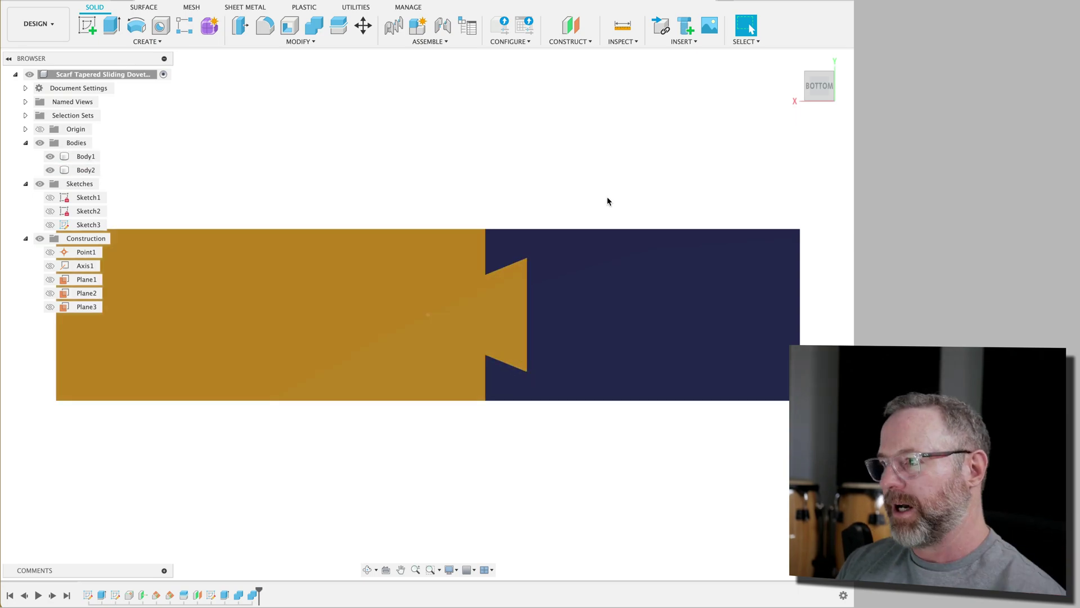
click(794, 59)
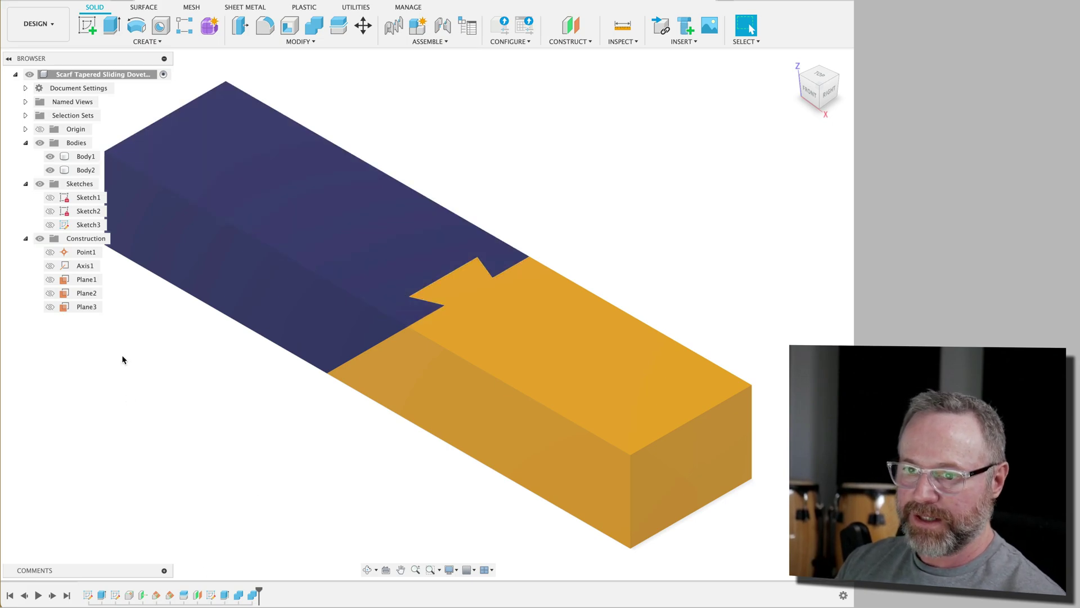
click(61, 171)
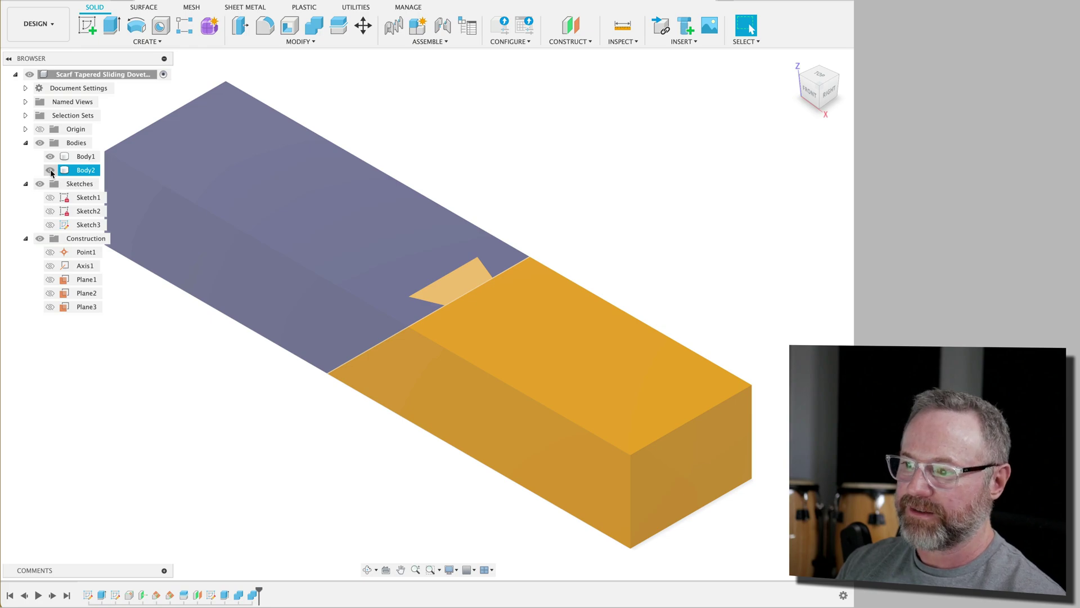
- Hide Body1 and orbit to view the blue body's notch from below
click(51, 171)
click(50, 171)
click(50, 157)
shift+middle_drag(127, 426, 479, 327)
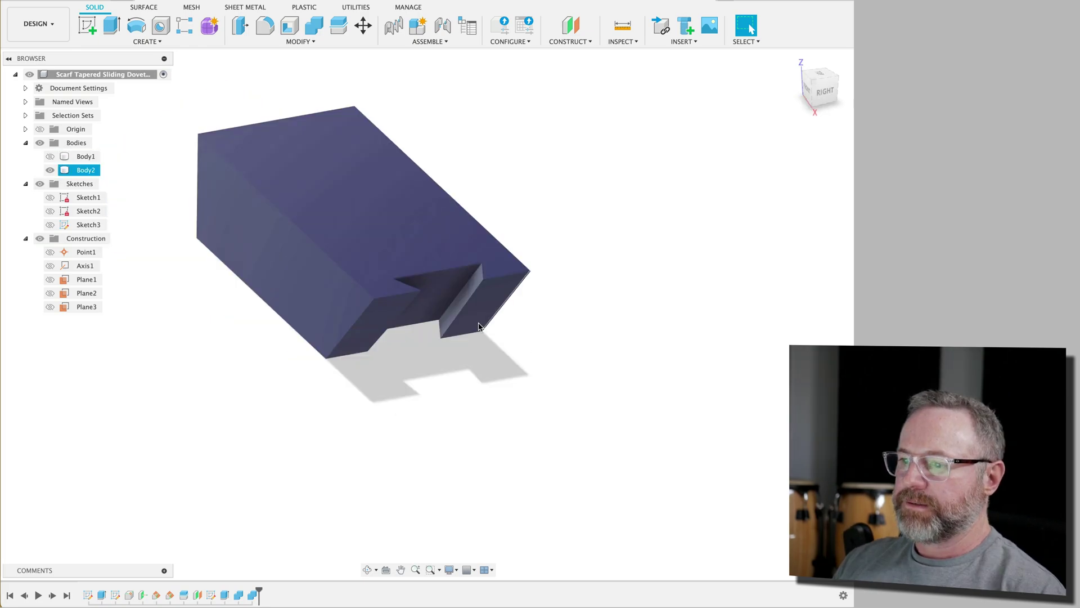
scroll(460, 290, up, 5)
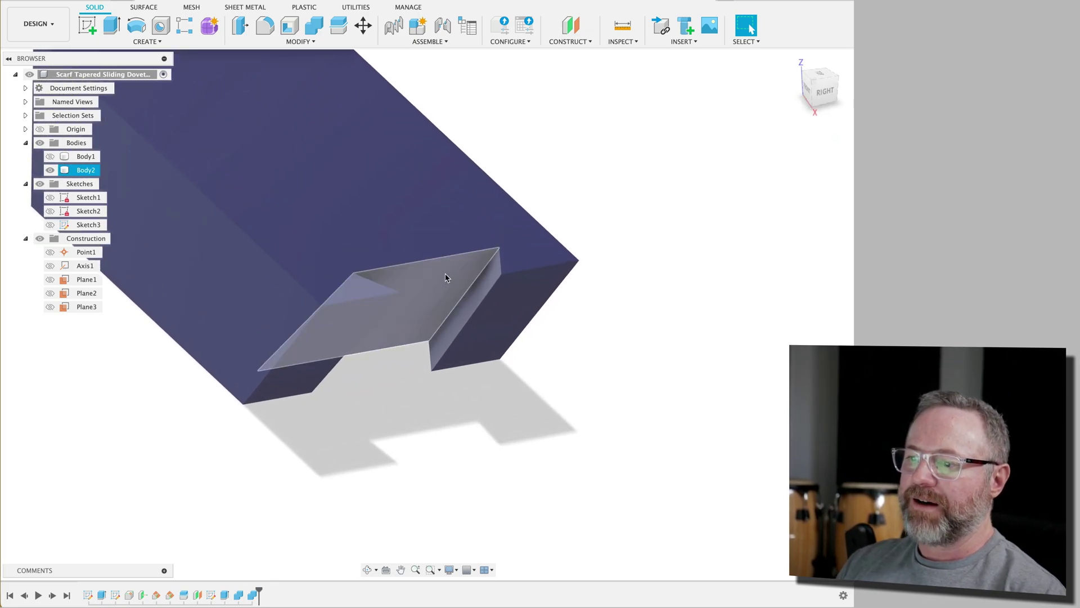
key(Escape)
- Offset the notch's vertical, floor and third face by −0.04 mm
click(337, 45)
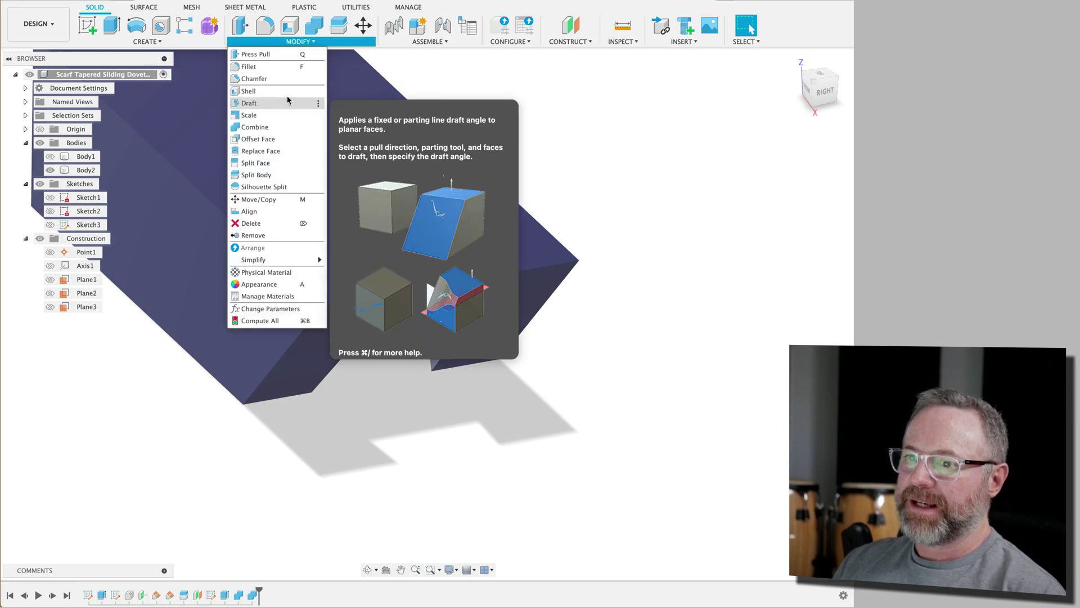
click(260, 145)
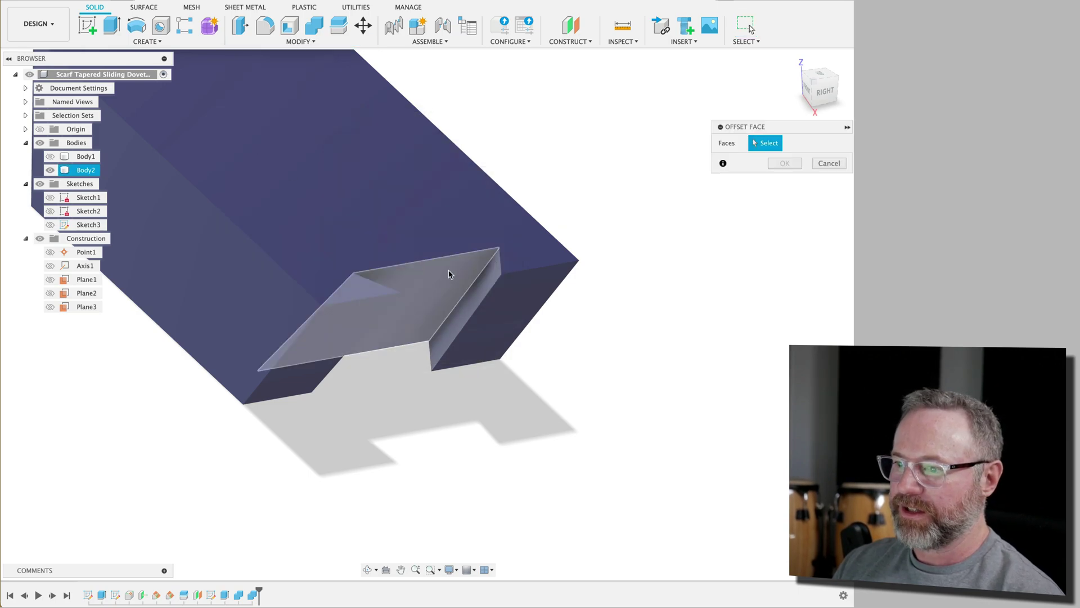
click(478, 273)
click(462, 270)
shift+middle_drag(566, 150, 475, 304)
click(475, 307)
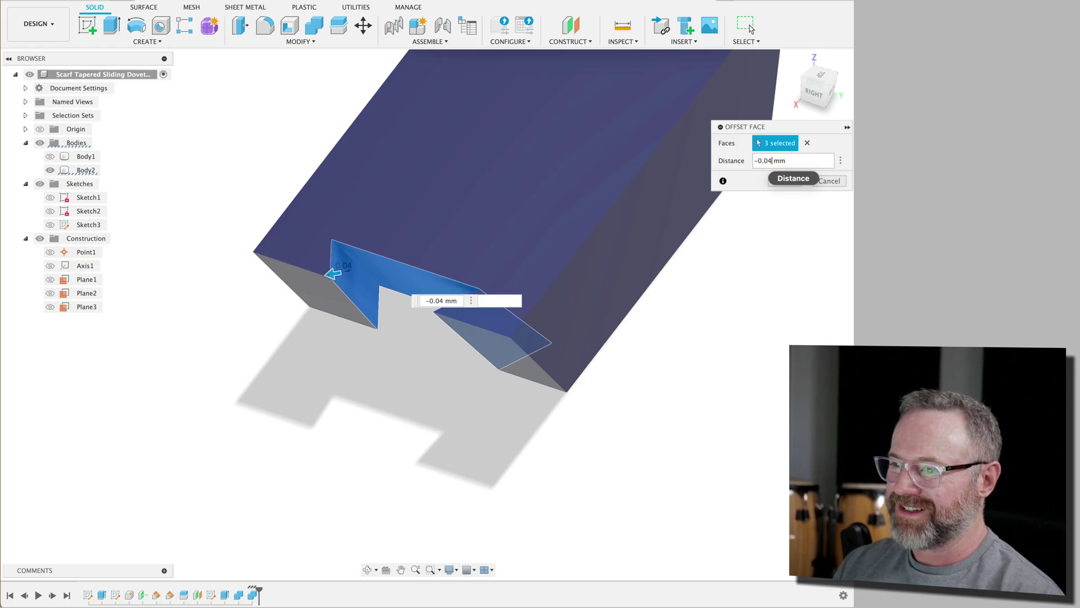
click(786, 181)
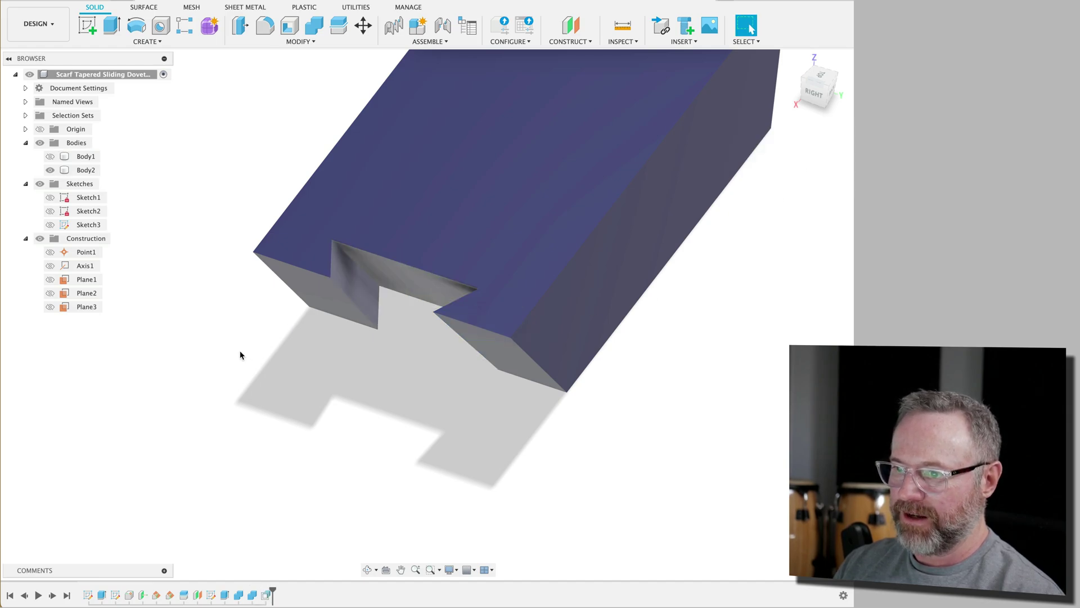
- Show the orange body again and select Body2 to inspect the clearance gap at its notch
click(50, 157)
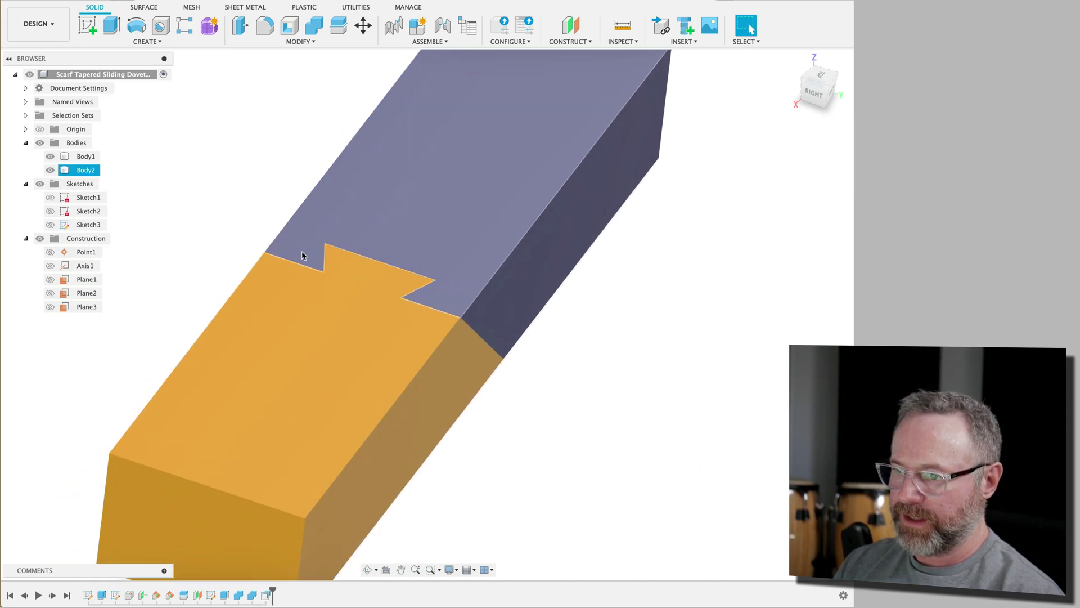
scroll(302, 252, up, 5)
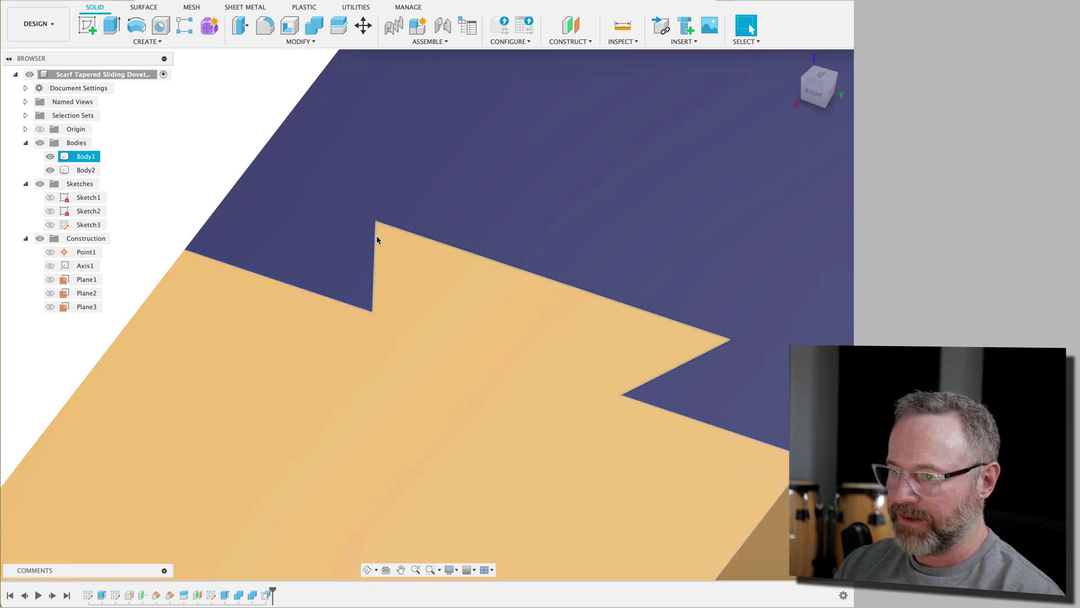
click(375, 236)
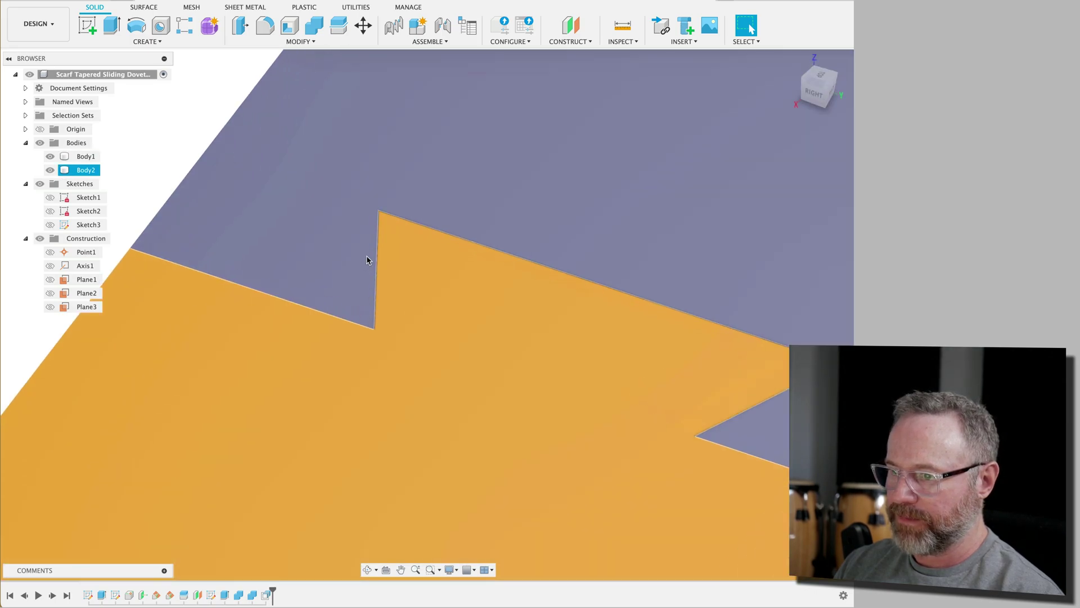
scroll(421, 211, up, 5)
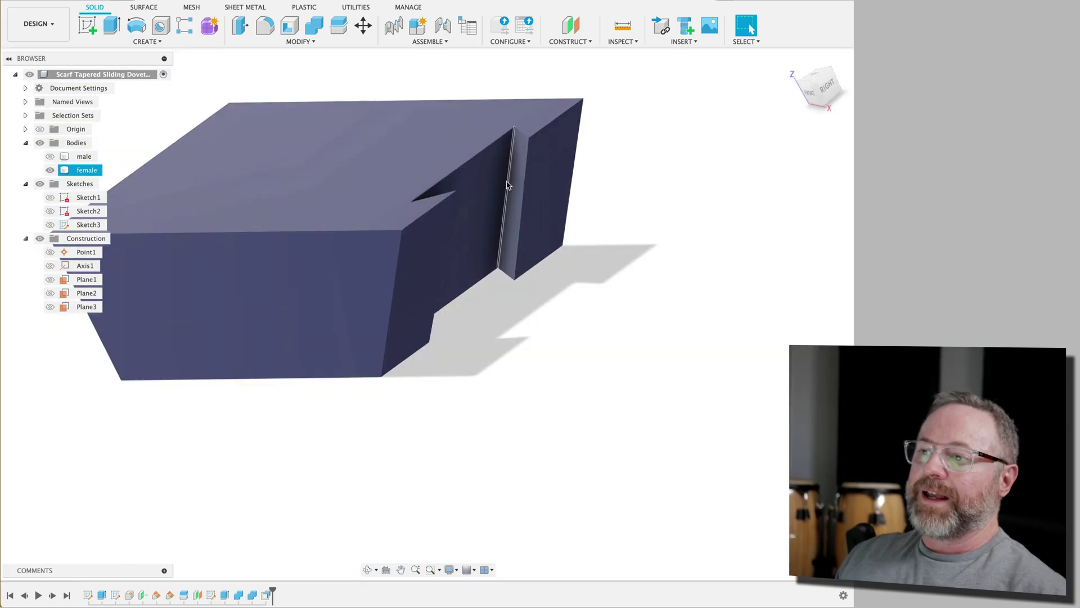
scroll(512, 185, up, 5)
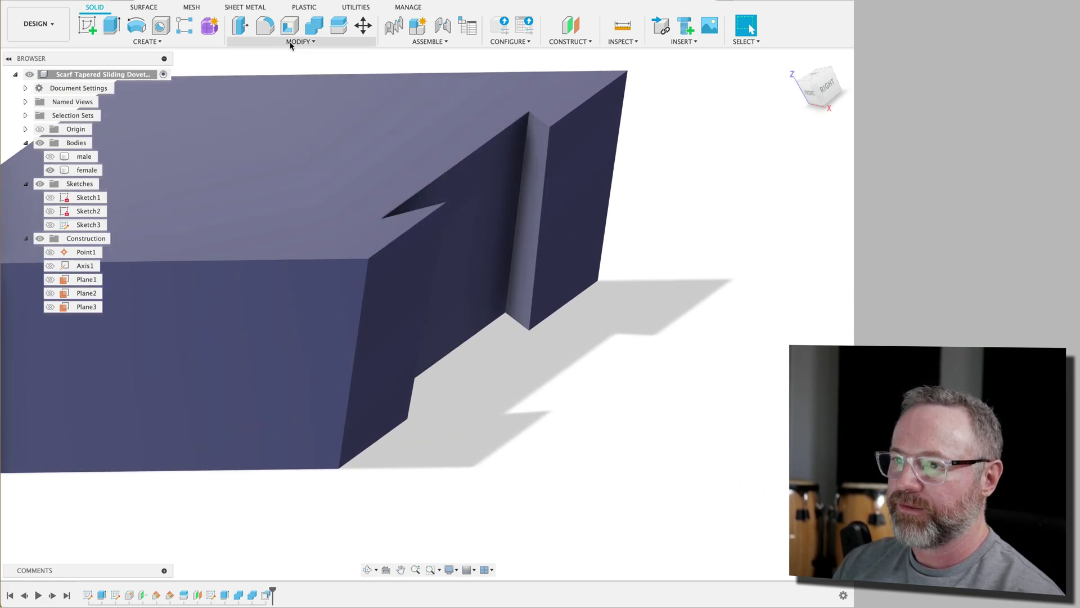
- Fillet two notch edges of the female body at 0.20 mm
click(265, 27)
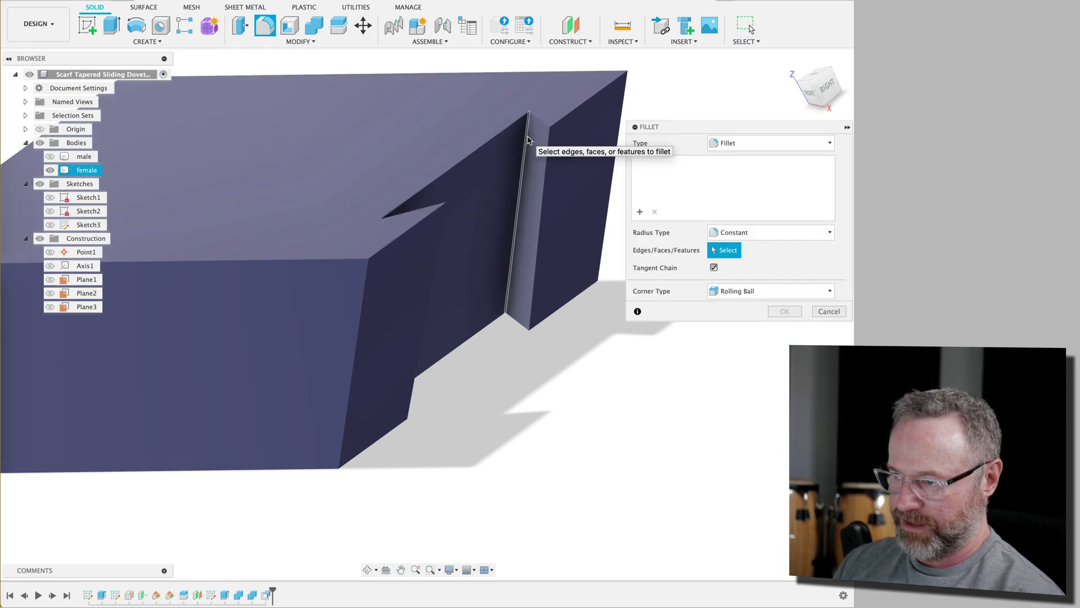
click(528, 141)
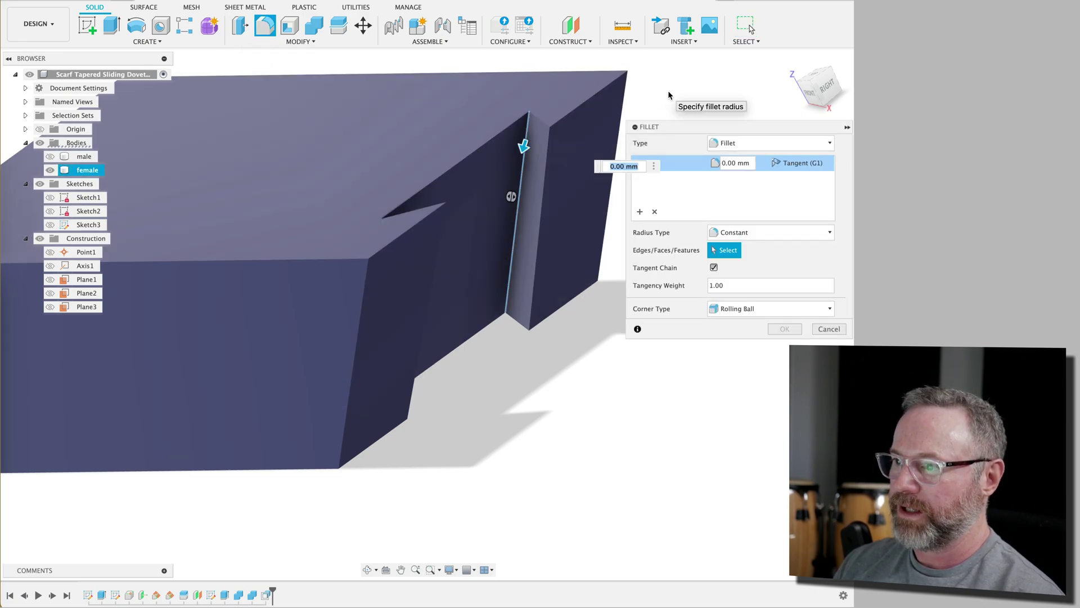
shift+middle_drag(695, 85, 451, 249)
click(451, 250)
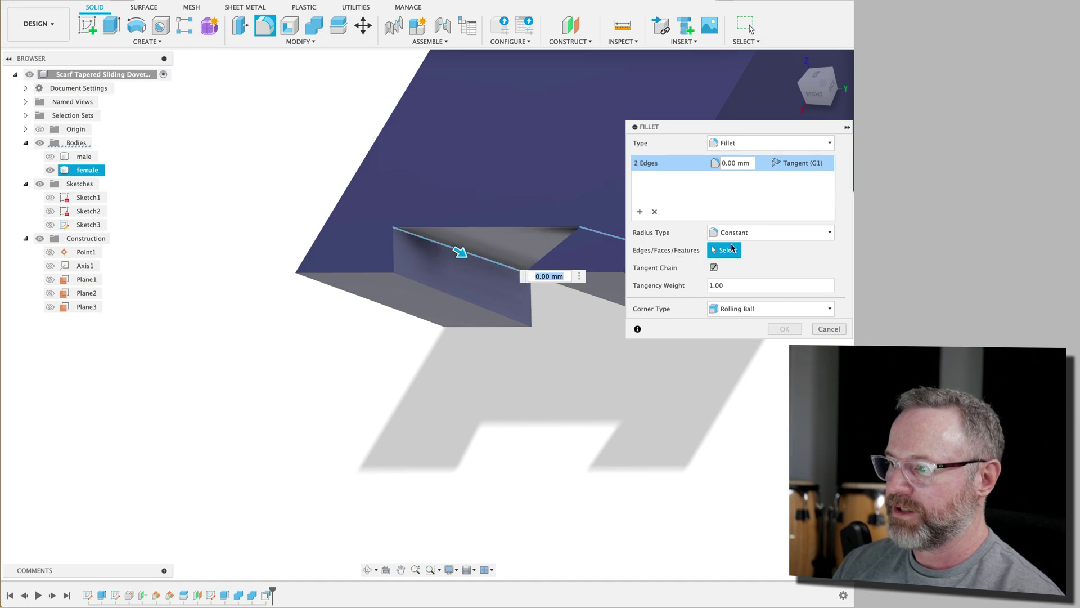
click(726, 163)
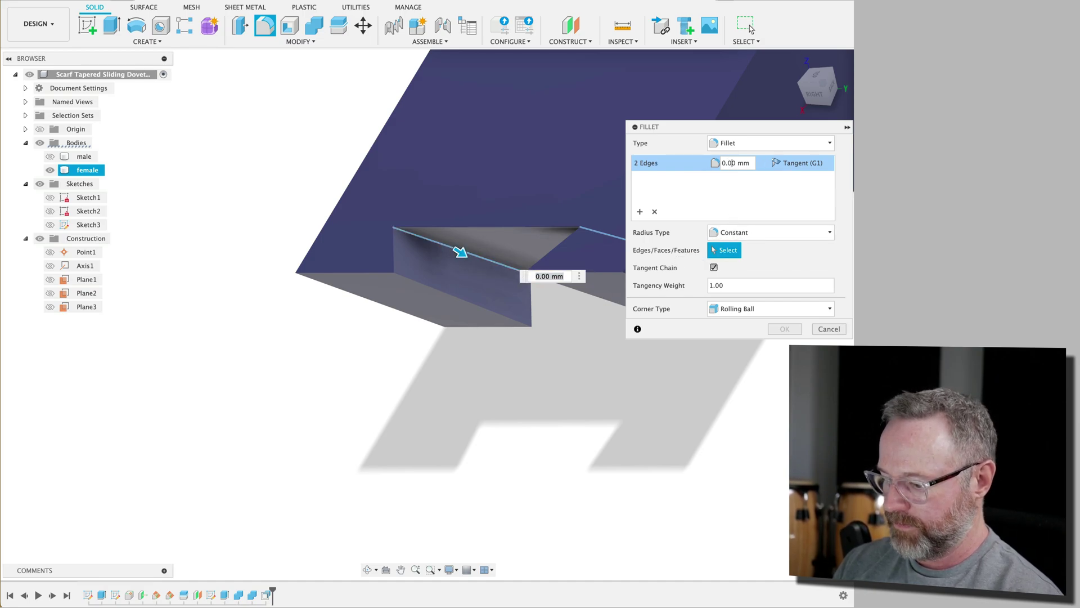
- Add a second fillet set with the two vertical notch edges at 0.3 mm and confirm
click(640, 212)
click(444, 294)
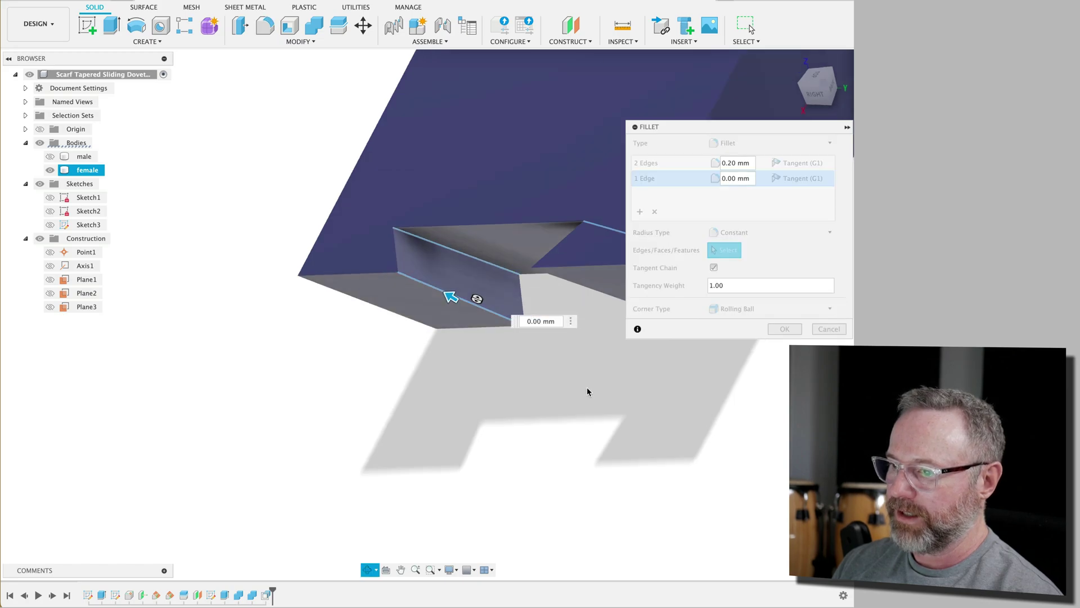
shift+middle_drag(586, 390, 598, 378)
click(582, 266)
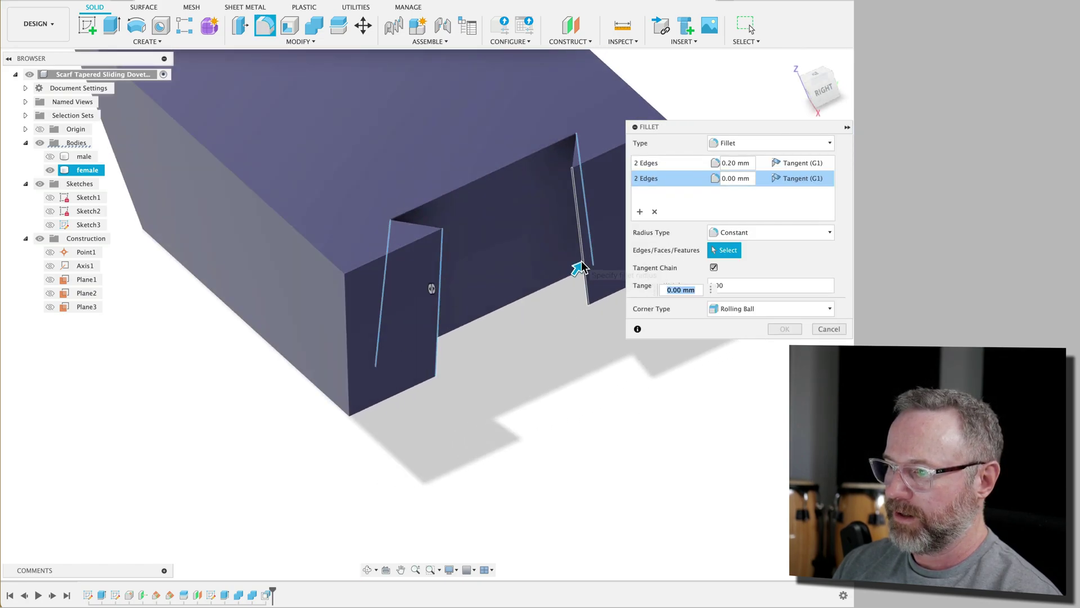
click(730, 178)
click(730, 178)
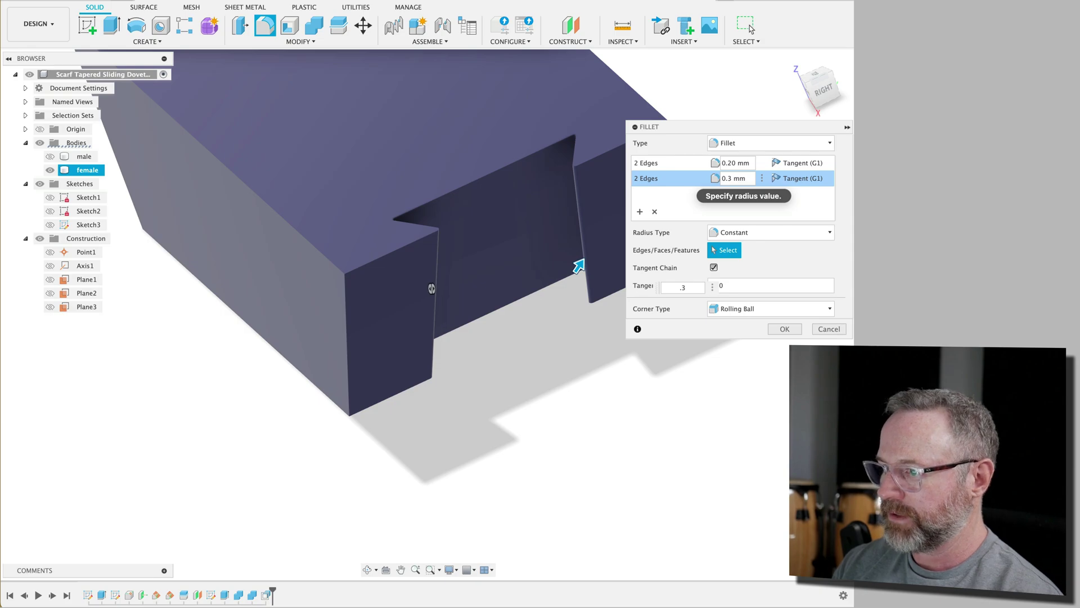
click(785, 328)
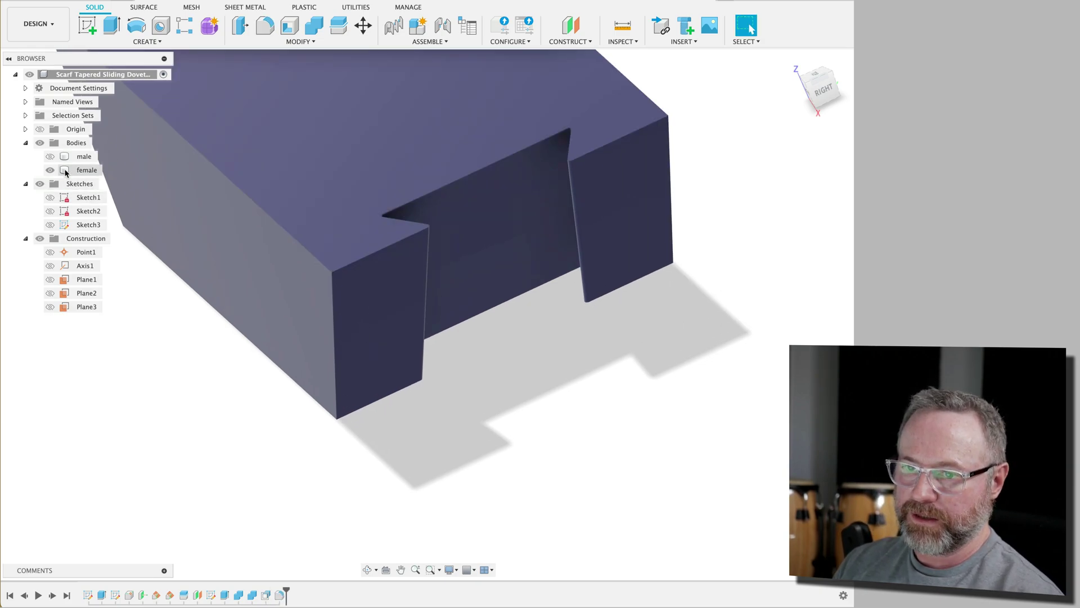
- Show the male body and fillet its two dovetail edges at 0.20 mm
click(51, 157)
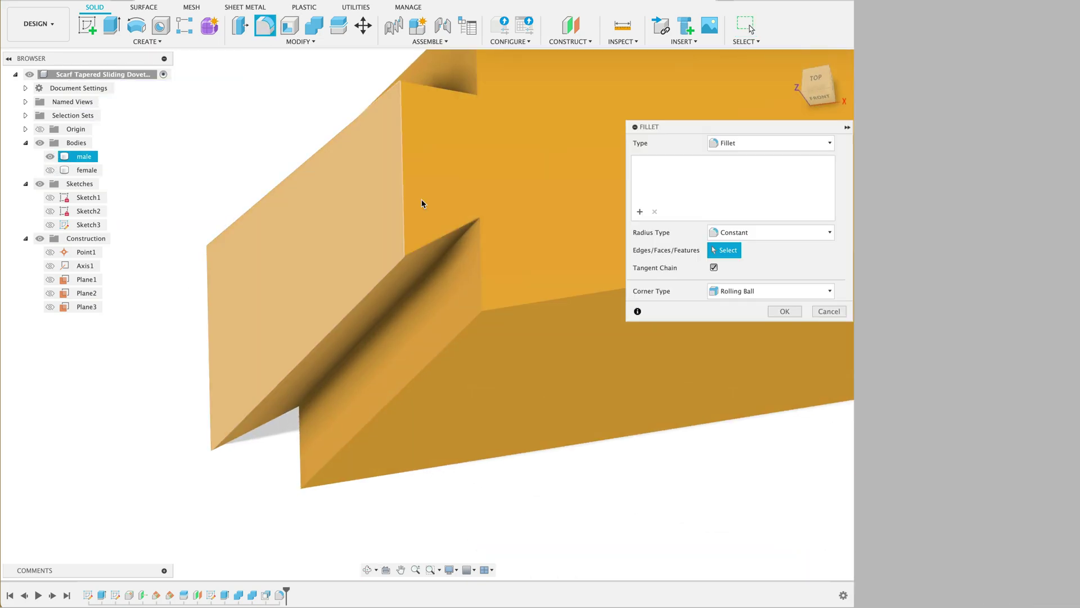
click(422, 201)
shift+middle_drag(422, 201, 407, 268)
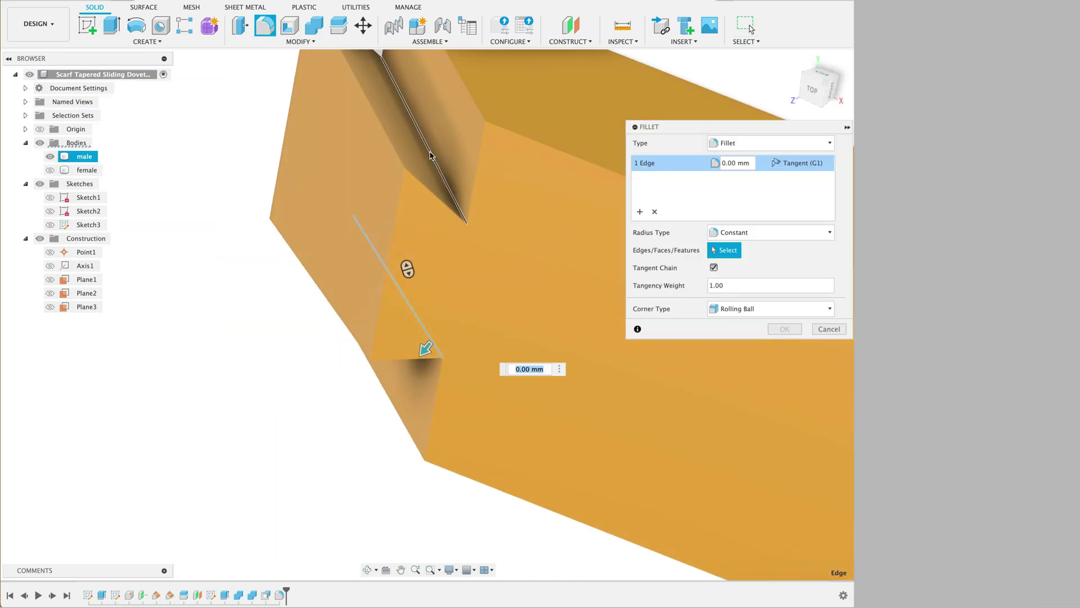
click(405, 150)
click(352, 352)
key(Return)
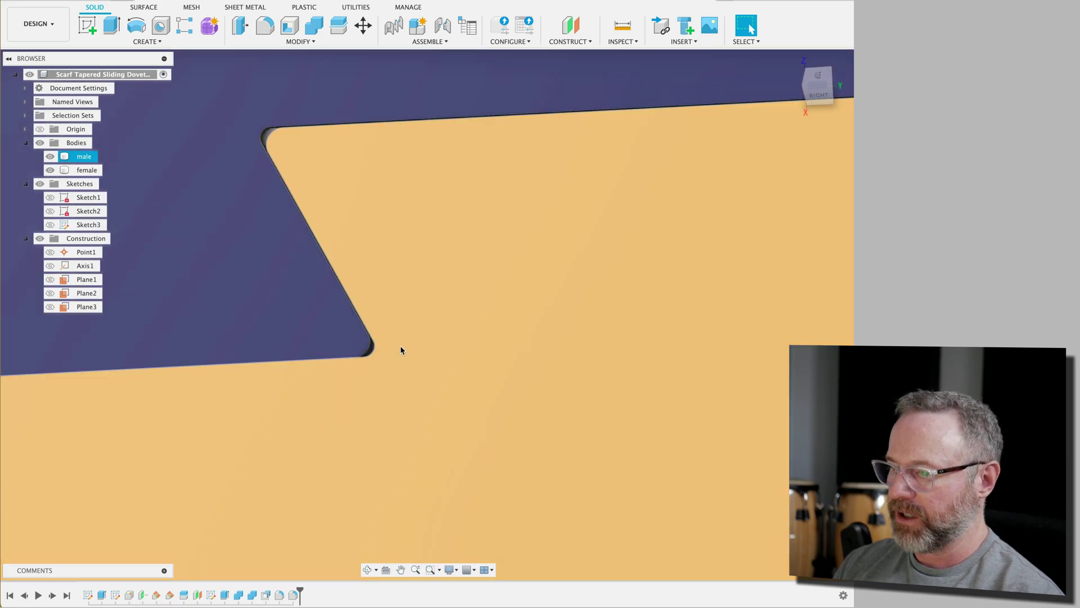
scroll(405, 340, up, 2)
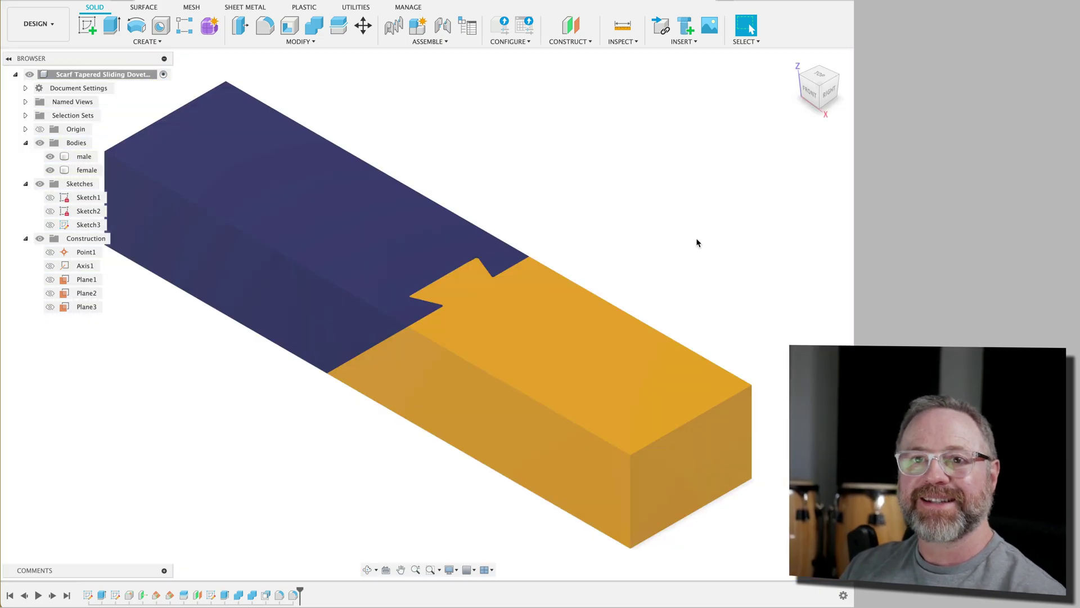